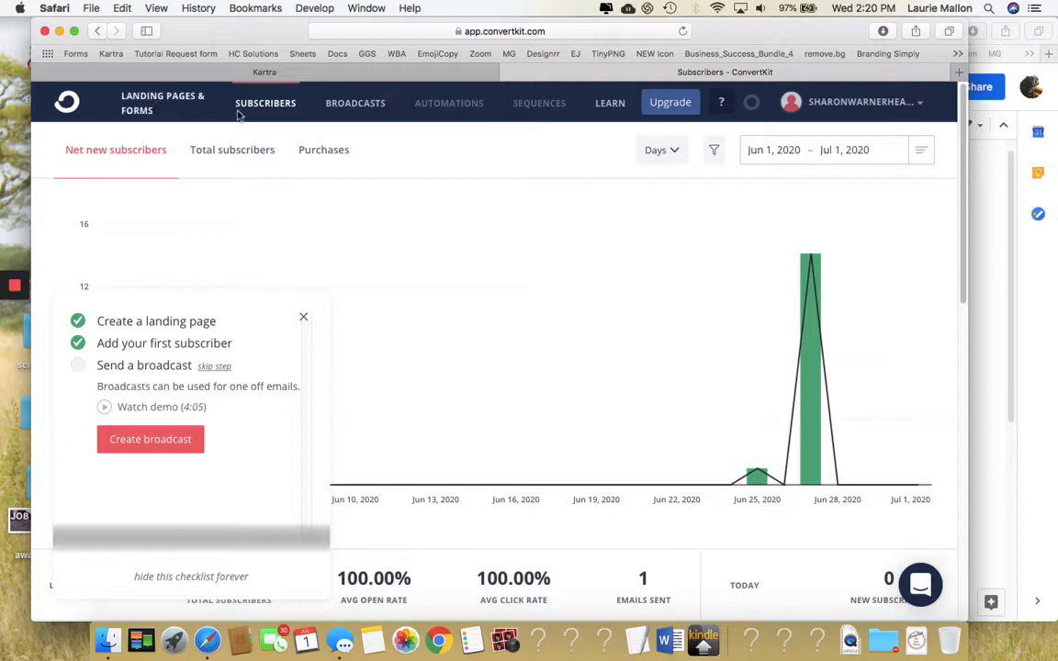
# Start a new broadcast and view the available sending addresses, keeping the existing one
pyautogui.click(363, 105)
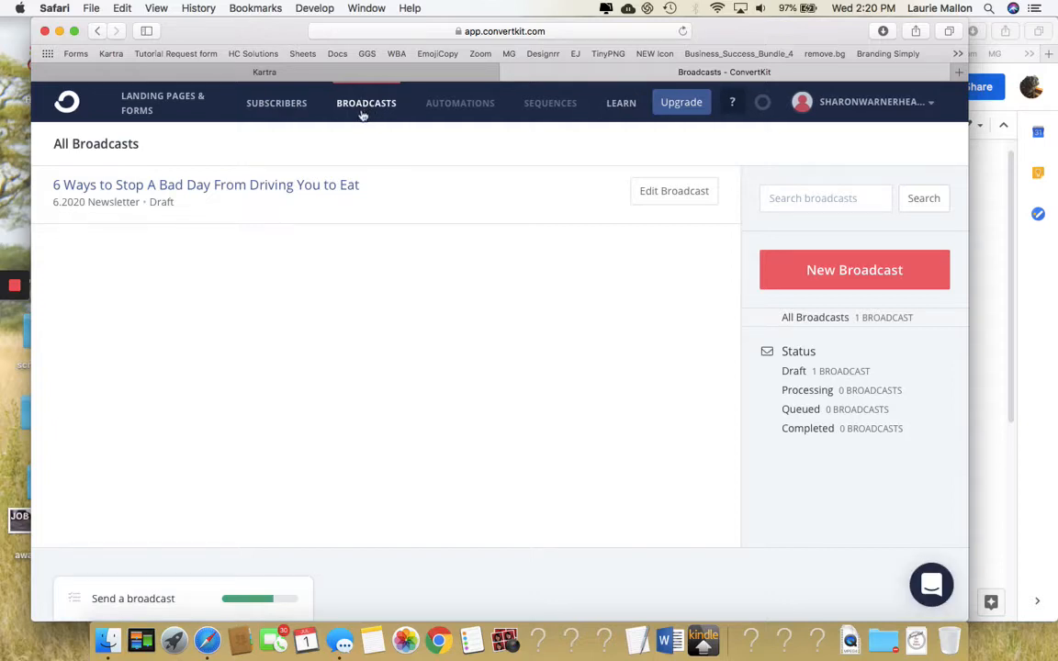
pyautogui.click(804, 274)
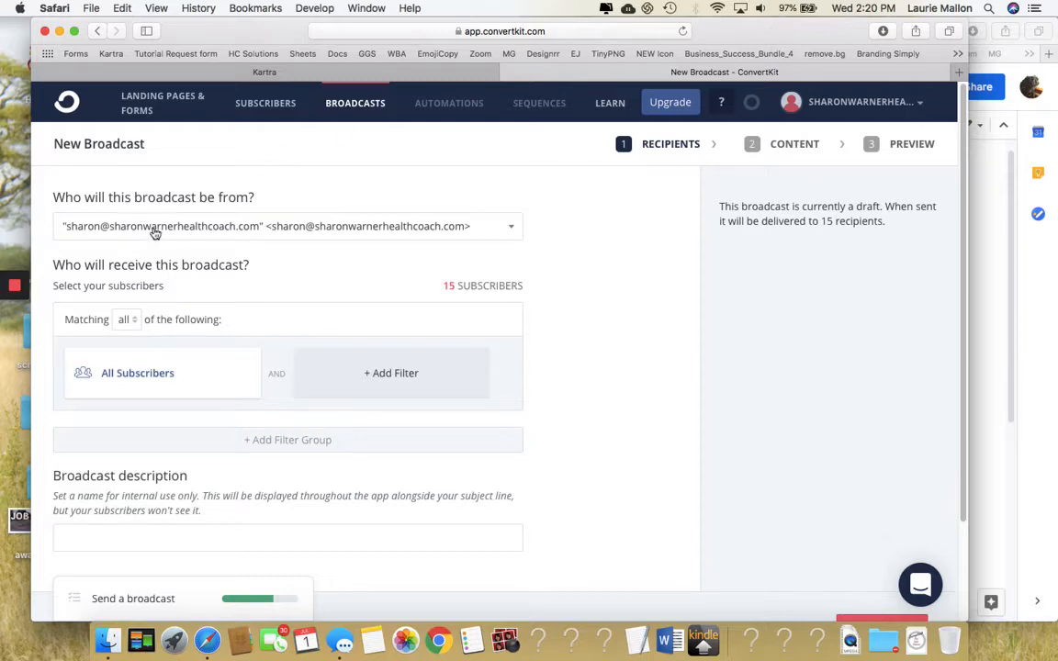
pyautogui.click(515, 231)
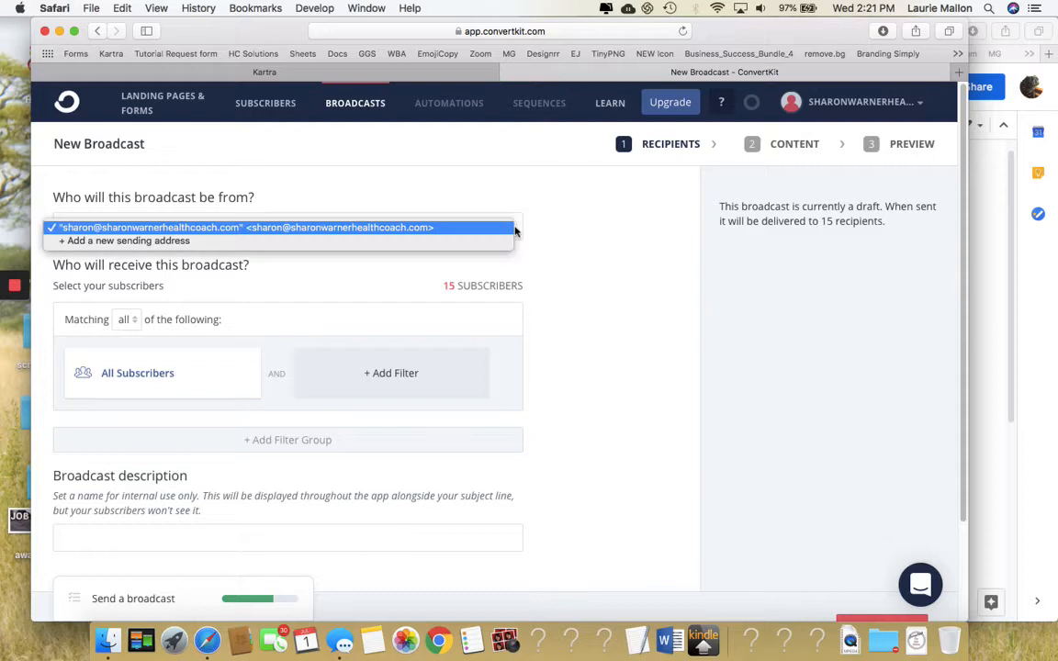
pyautogui.click(524, 203)
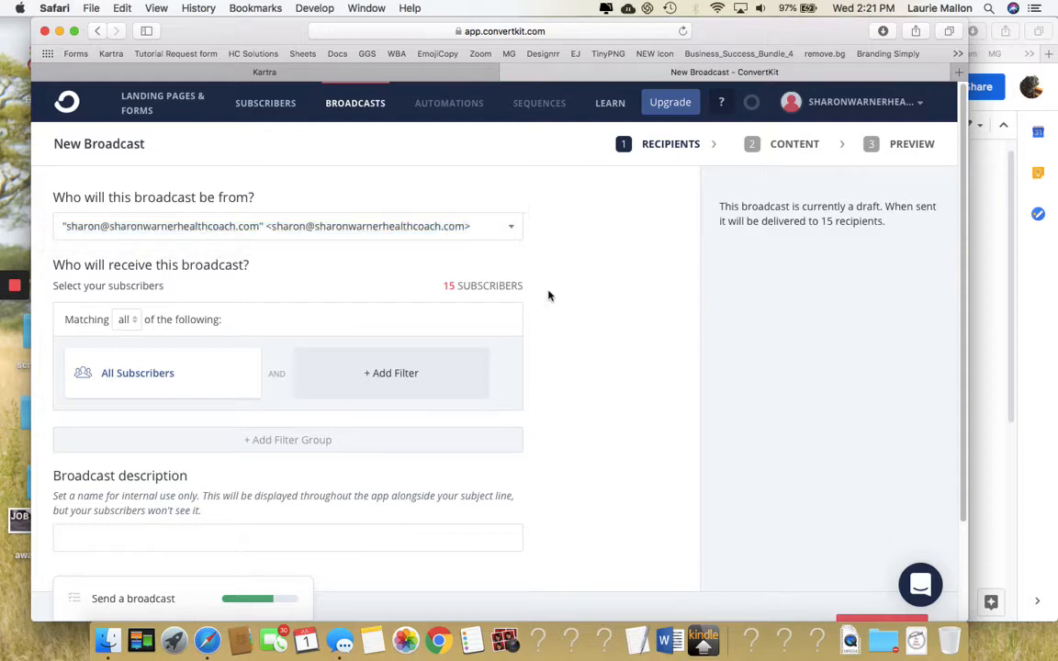
# Open a new filter beside All Subscribers and view the available filter types
pyautogui.scroll(-1, 297, 279)
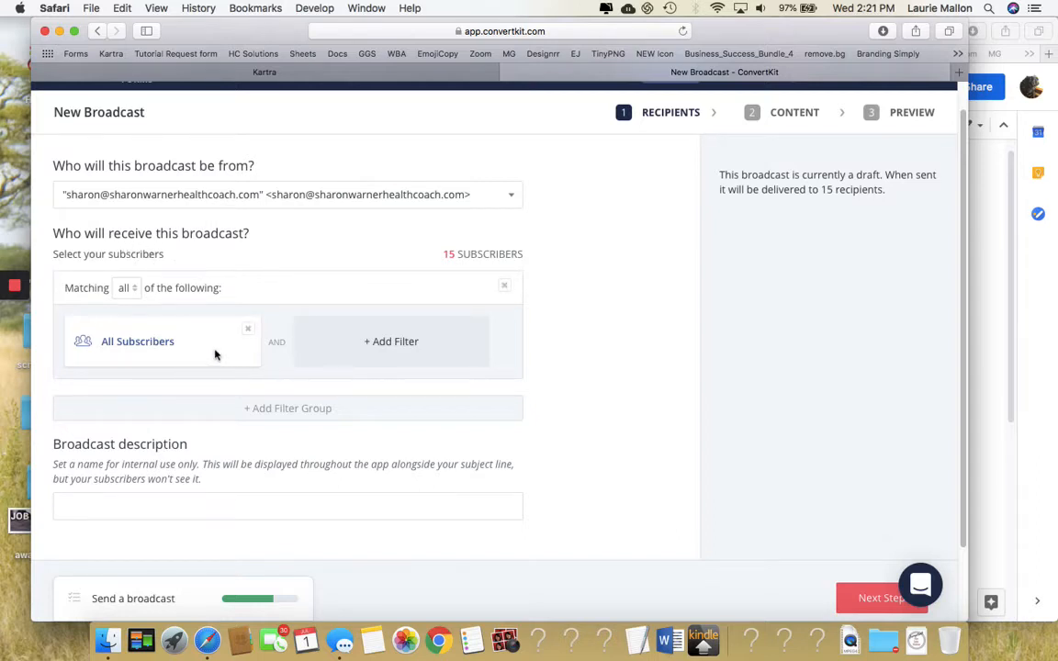
pyautogui.scroll(-1, 215, 354)
pyautogui.scroll(-1, 215, 355)
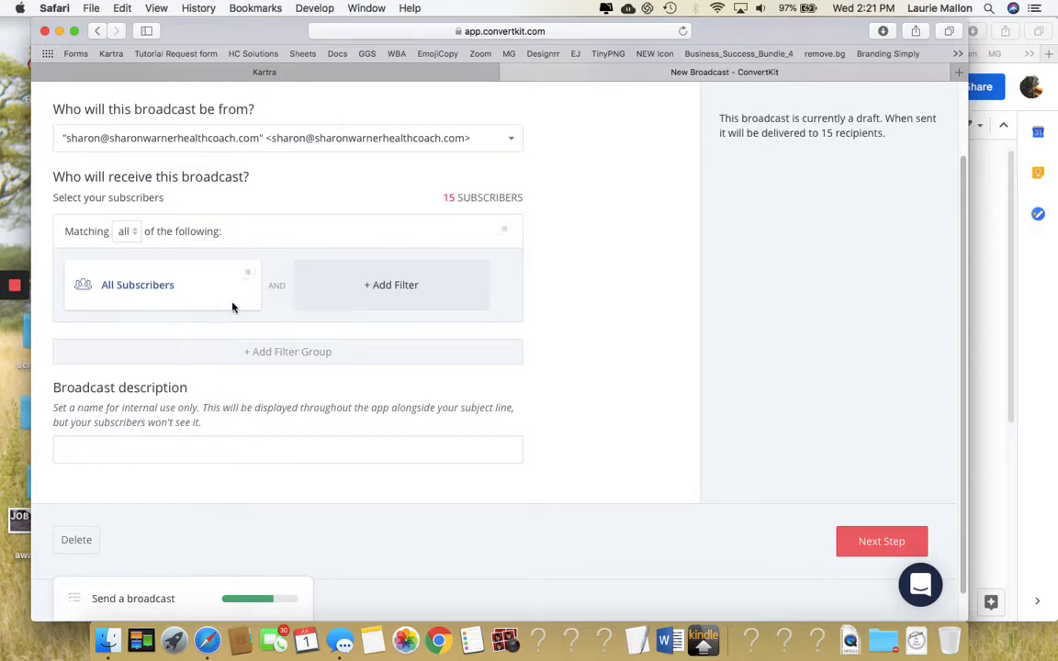
pyautogui.click(370, 286)
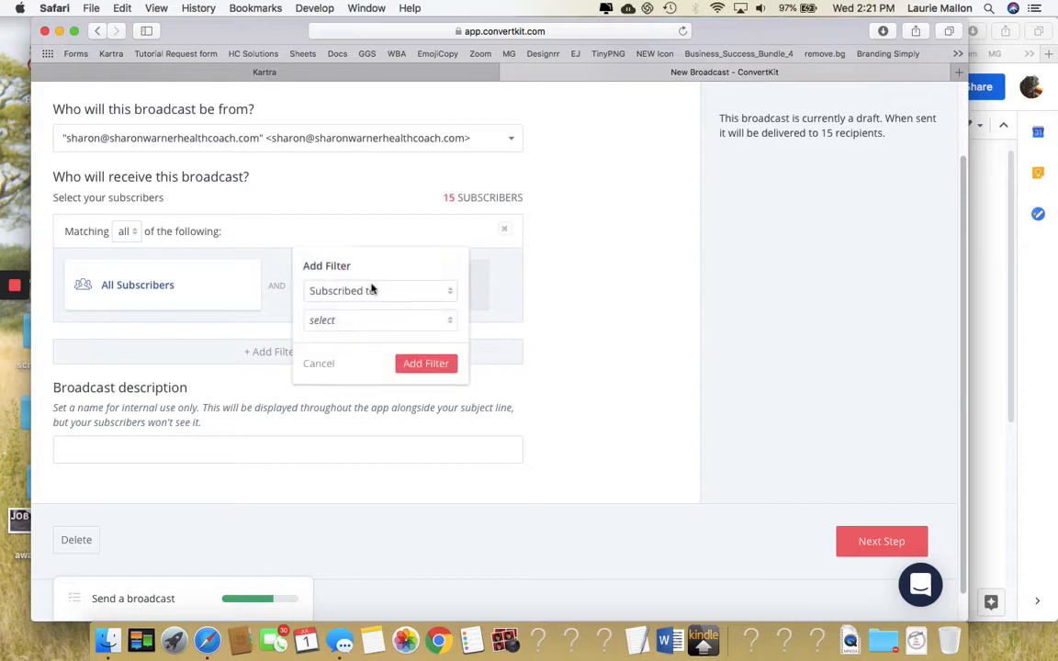
pyautogui.click(360, 299)
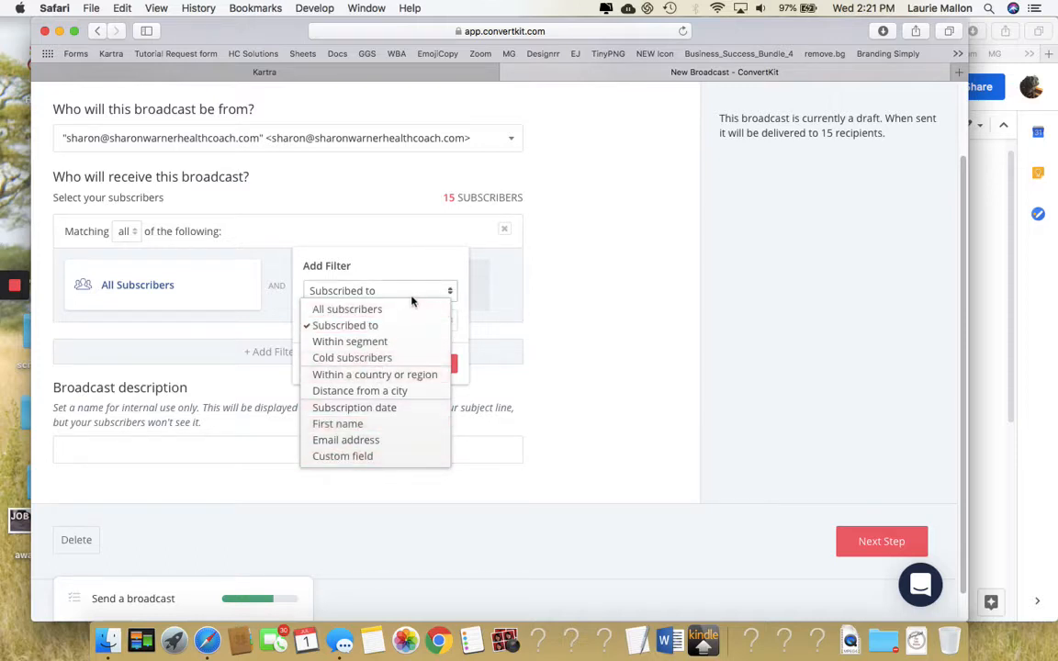
pyautogui.click(555, 319)
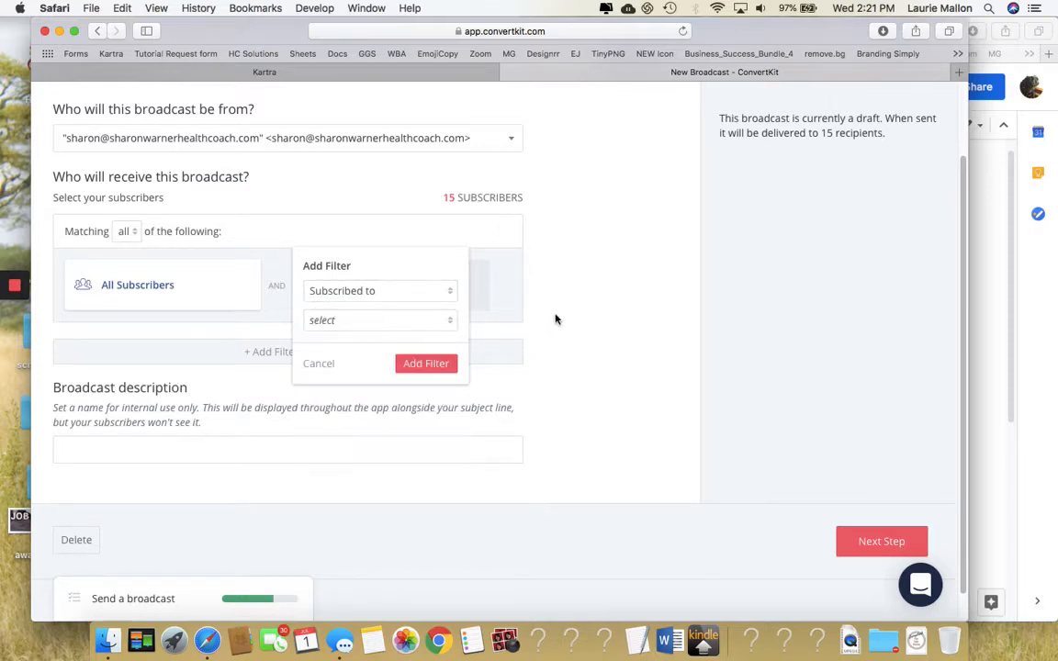
# Examine the new broadcast's sender, subscriber filters, description field and delivery note
pyautogui.scroll(2, 616, 423)
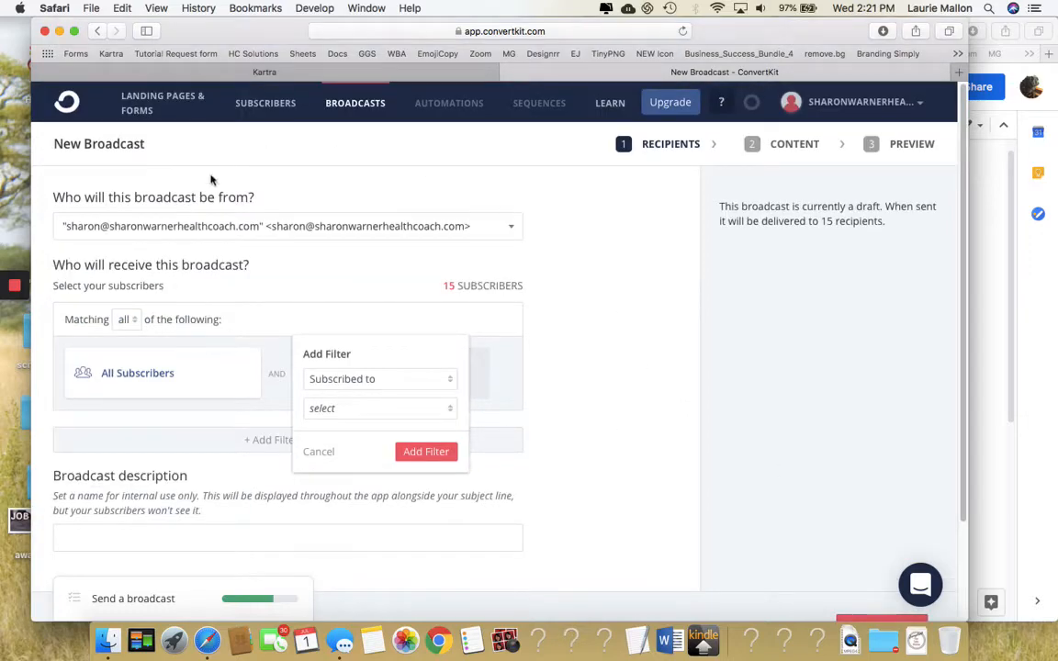
pyautogui.scroll(-3, 603, 382)
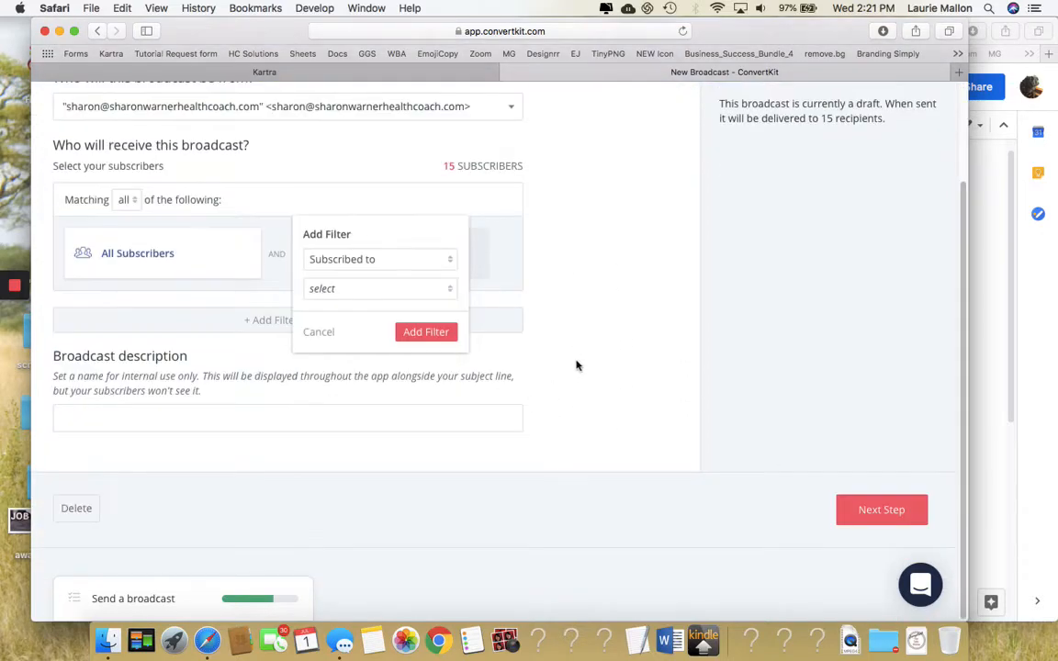
pyautogui.scroll(3, 248, 450)
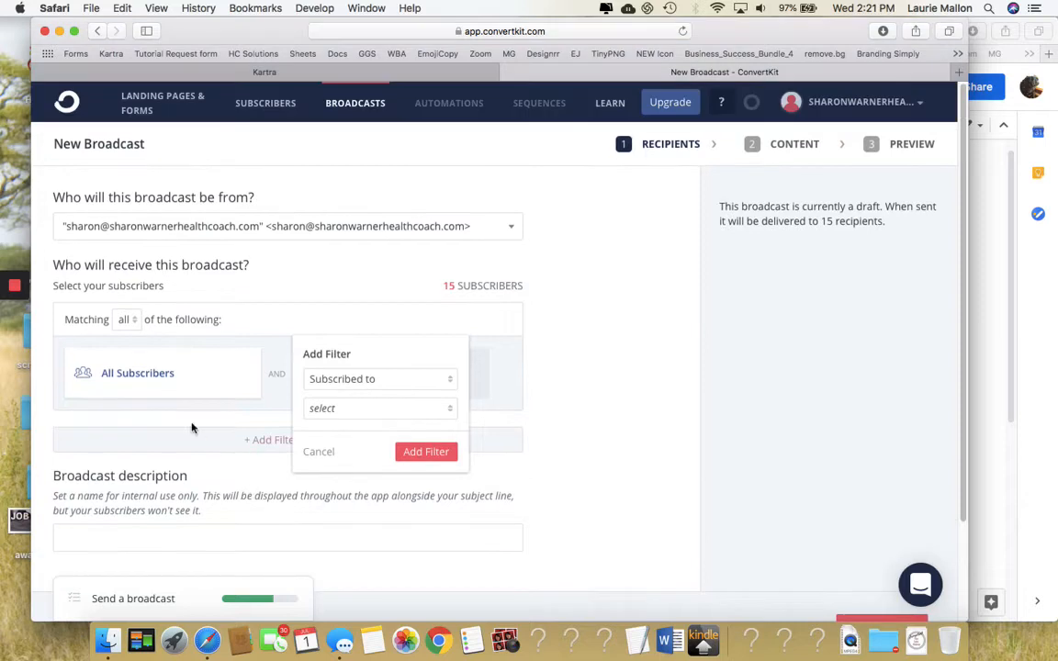
pyautogui.scroll(-3, 192, 427)
pyautogui.click(109, 412)
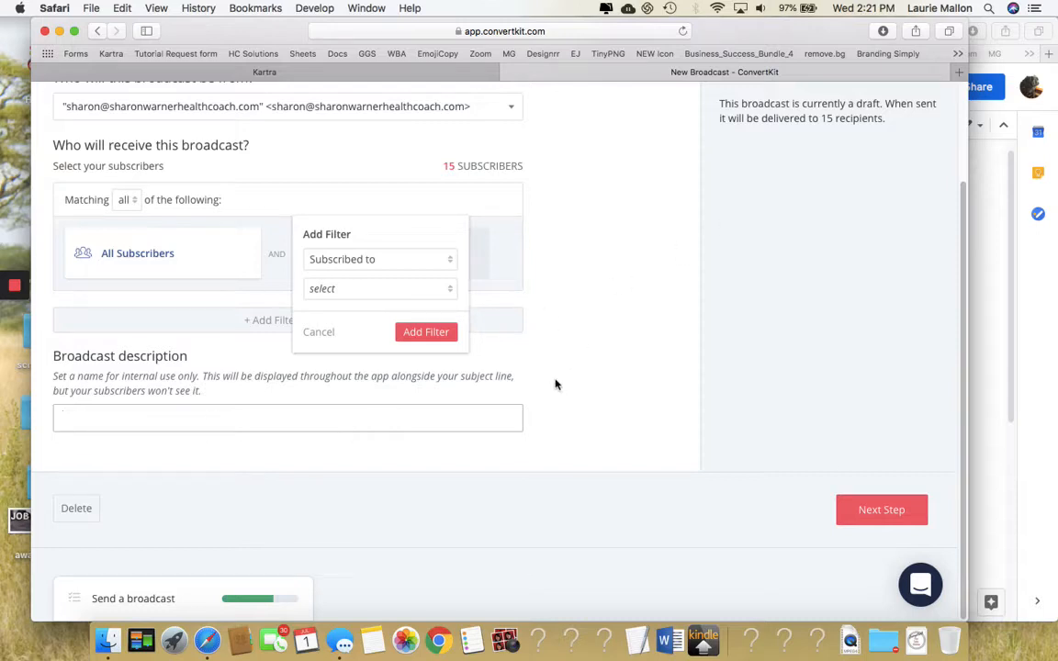
pyautogui.scroll(2, 700, 508)
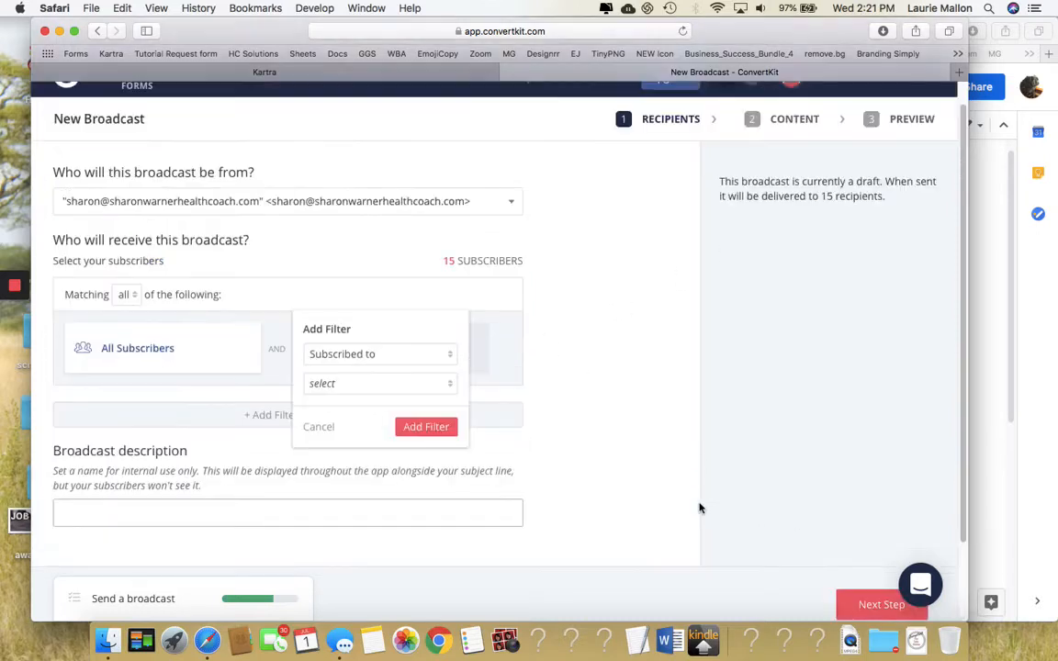
pyautogui.scroll(-1, 644, 487)
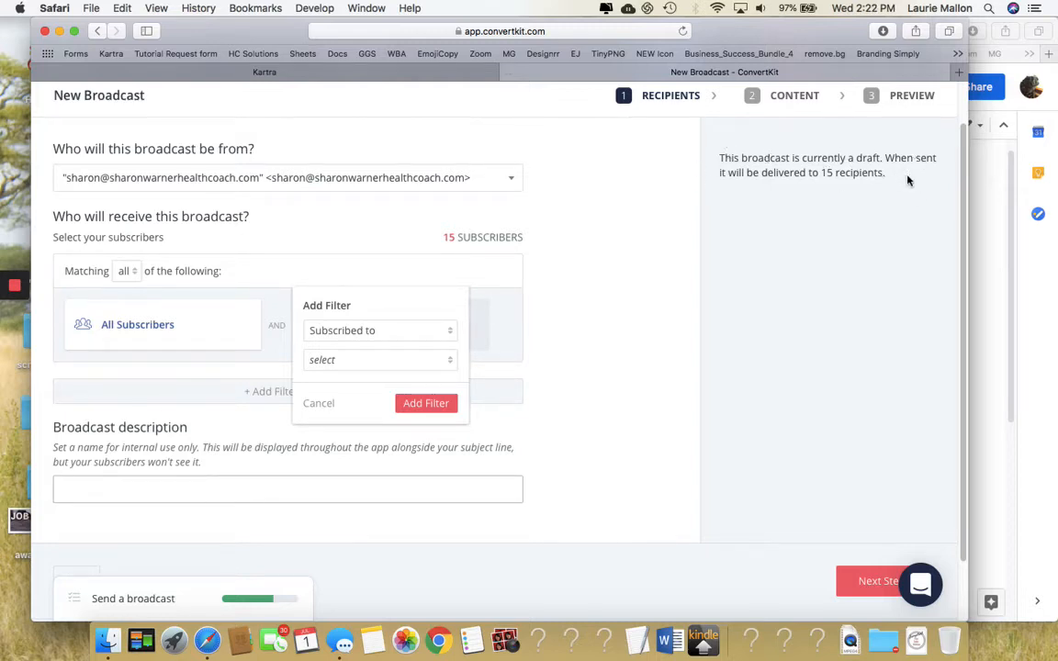
pyautogui.moveTo(888, 173); pyautogui.dragTo(714, 175)
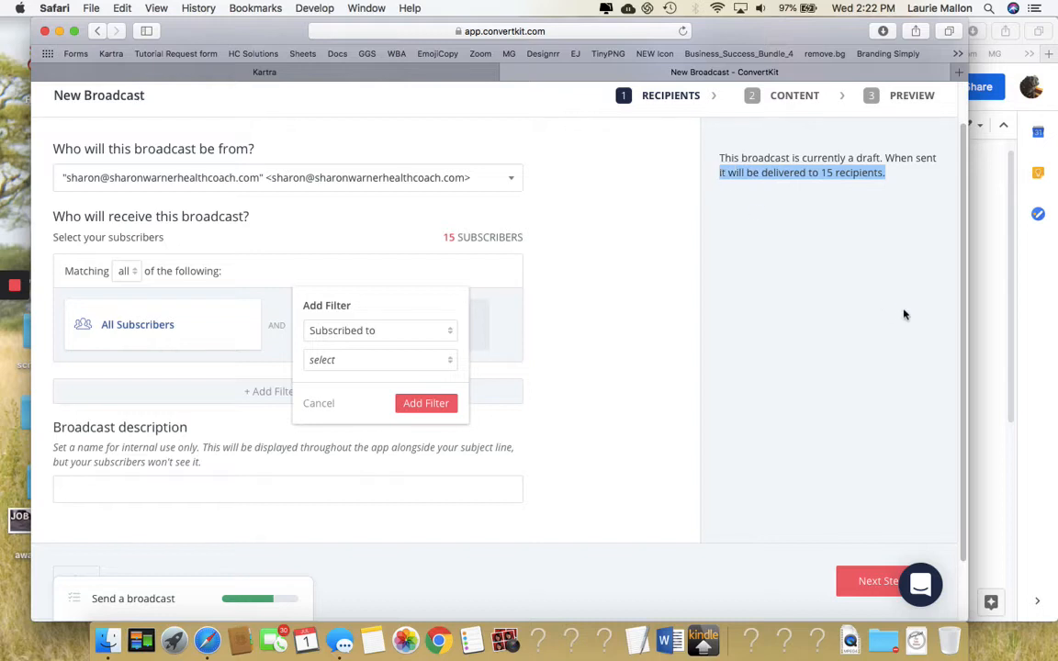
# Continue to the broadcast's content stage and set the email subject to "Subject line"
pyautogui.click(870, 590)
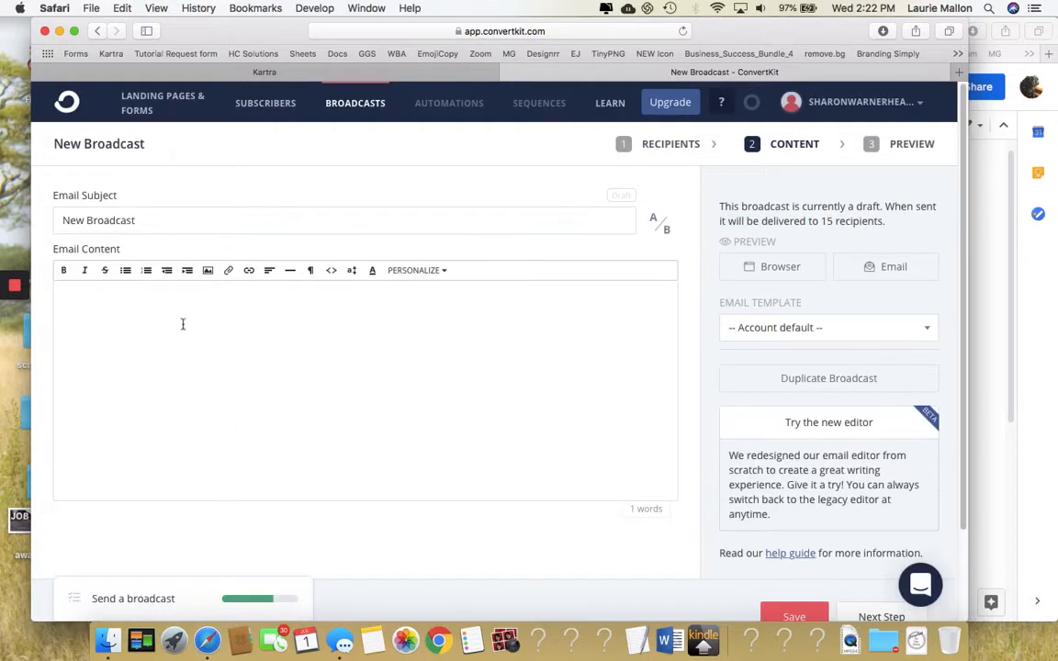
pyautogui.scroll(-1, 184, 198)
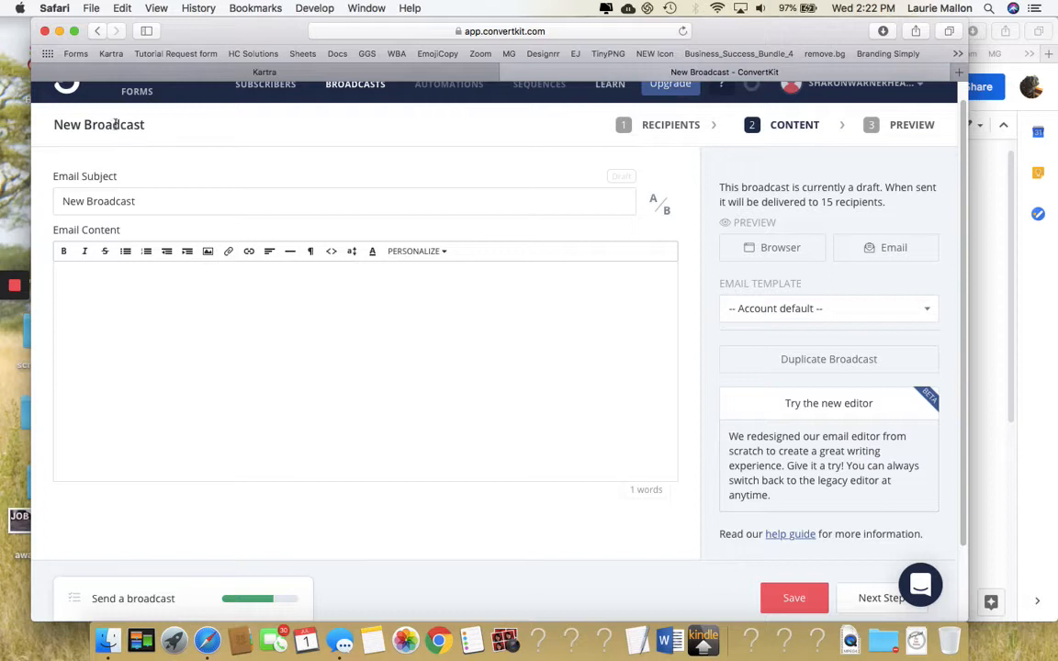
pyautogui.moveTo(136, 200); pyautogui.dragTo(43, 194)
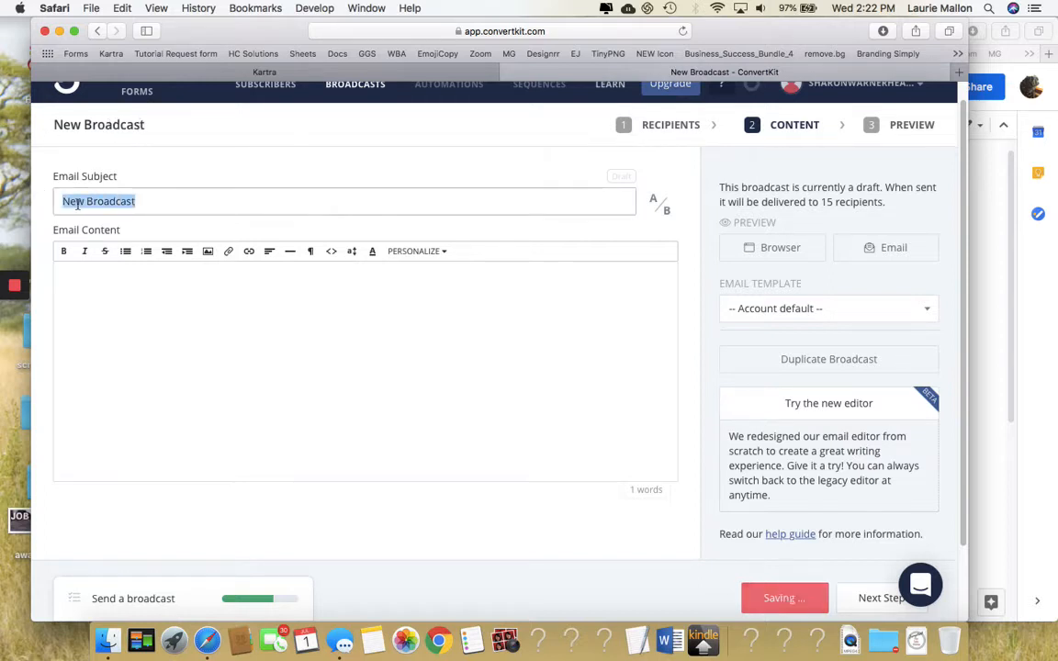
pyautogui.write('Subjec')
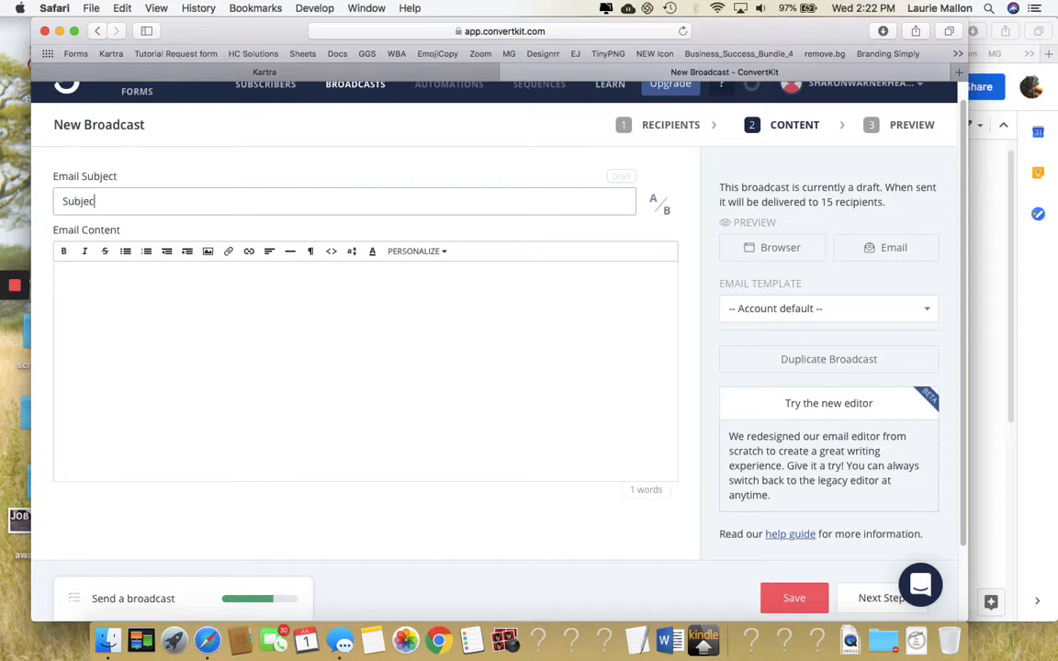
pyautogui.write('t line')
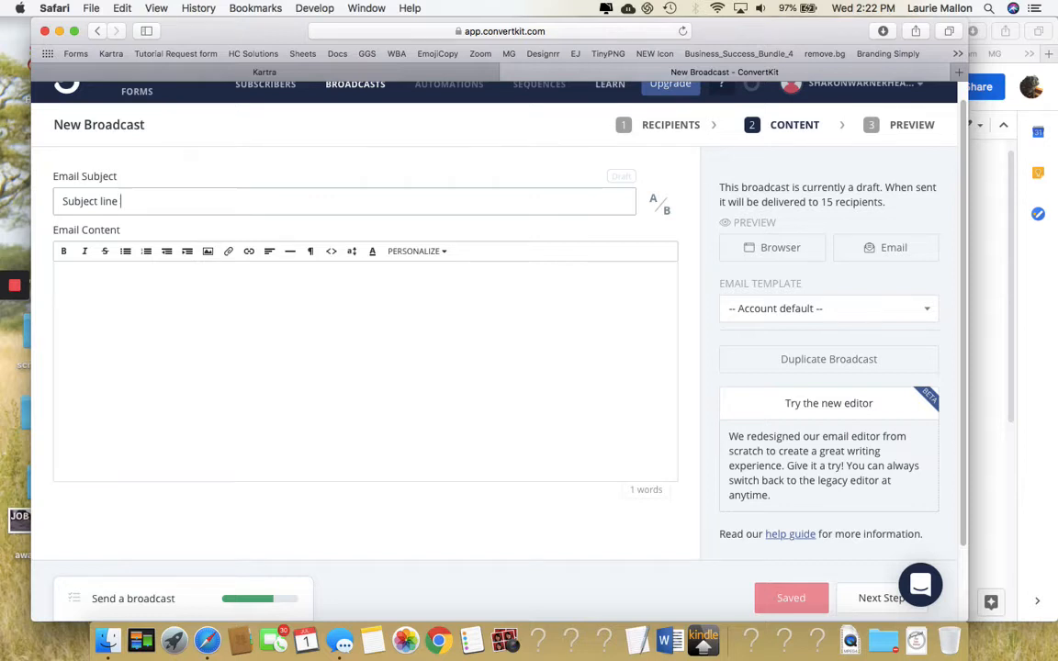
# Enter the placeholder text "dfdsjfsdflsdjf;djsfjd;fsdfls" in the email content
pyautogui.click(182, 295)
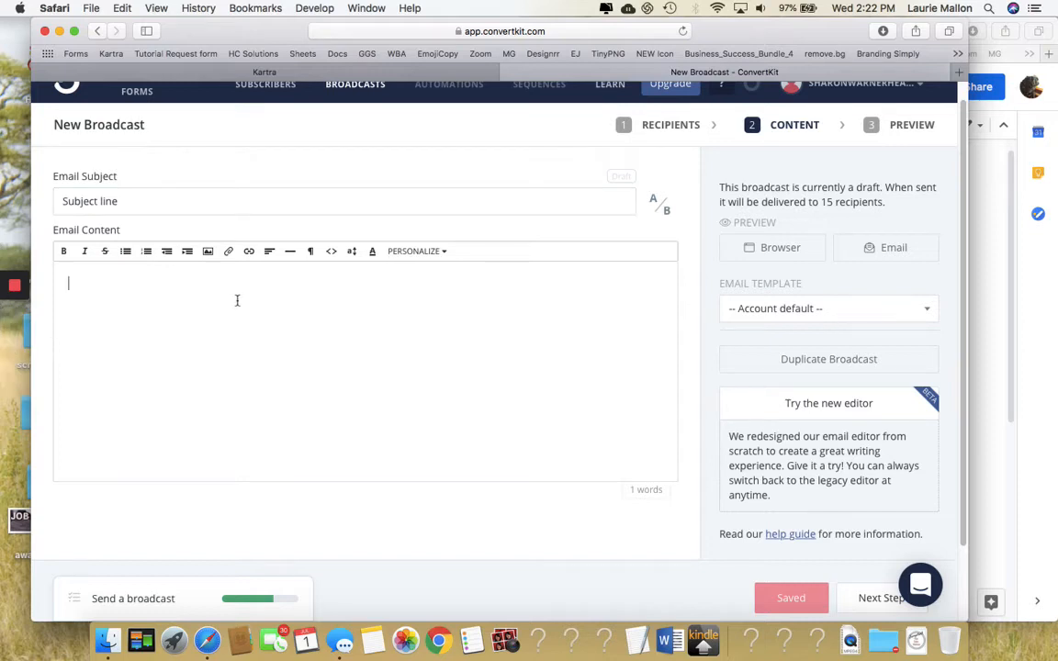
pyautogui.rightClick(187, 312)
pyautogui.click(145, 314)
pyautogui.scroll(-2, 280, 440)
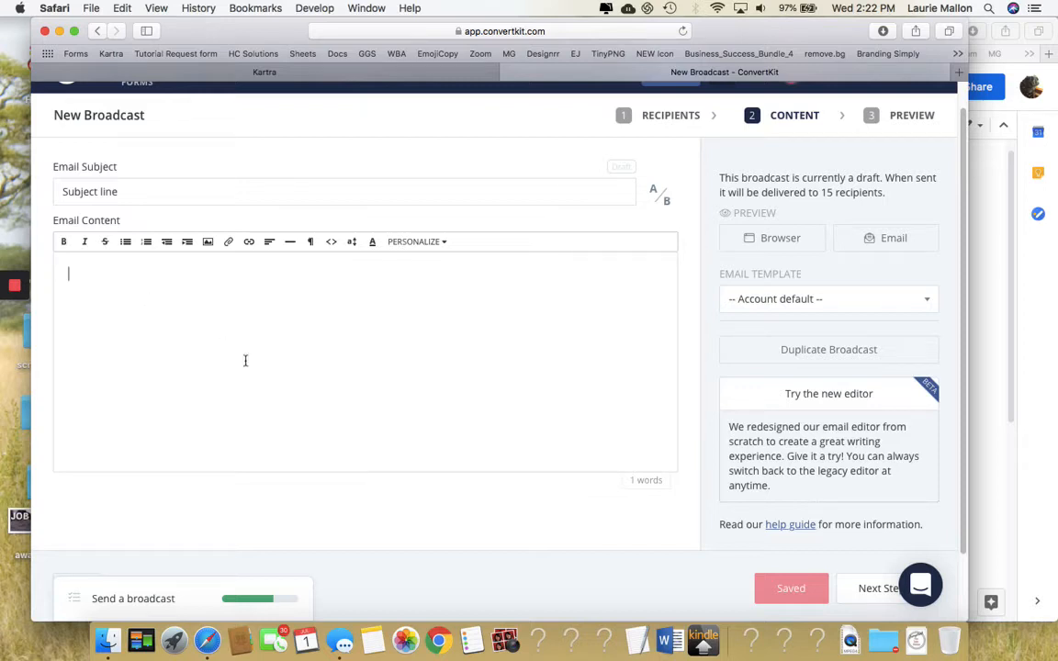
pyautogui.write('dfdsjfsdflsdjf')
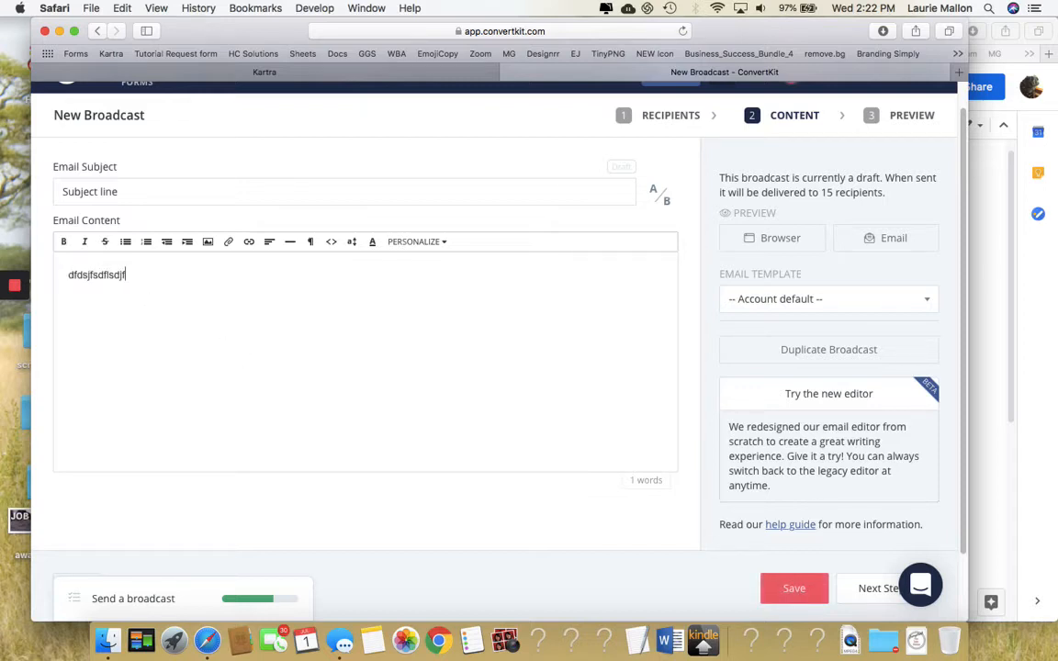
pyautogui.write(';djsfjd;fsdfl')
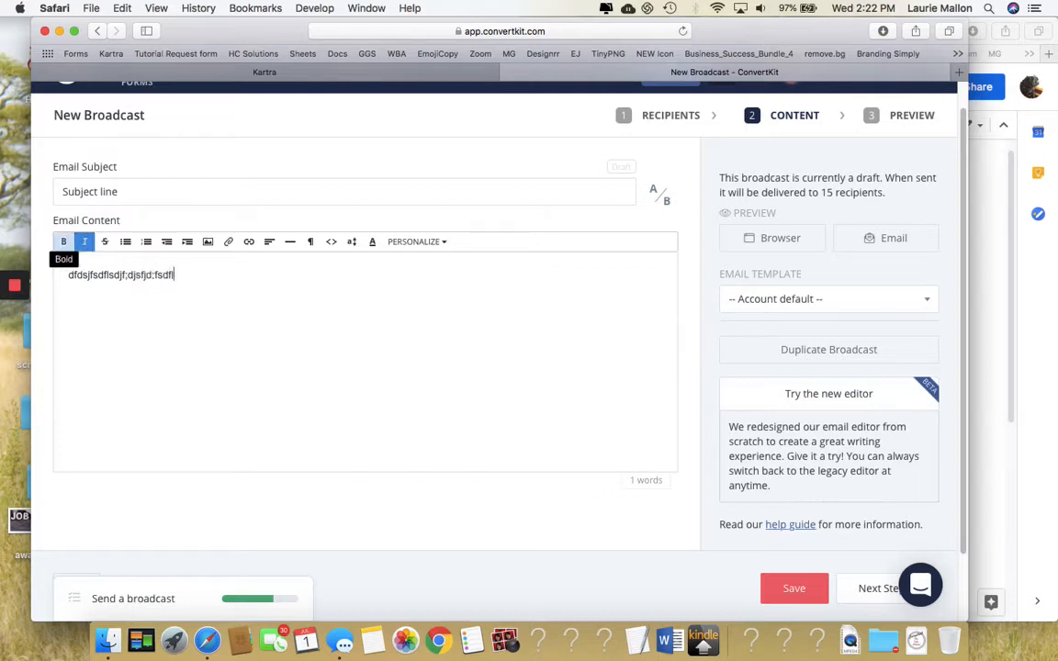
pyautogui.write('s')
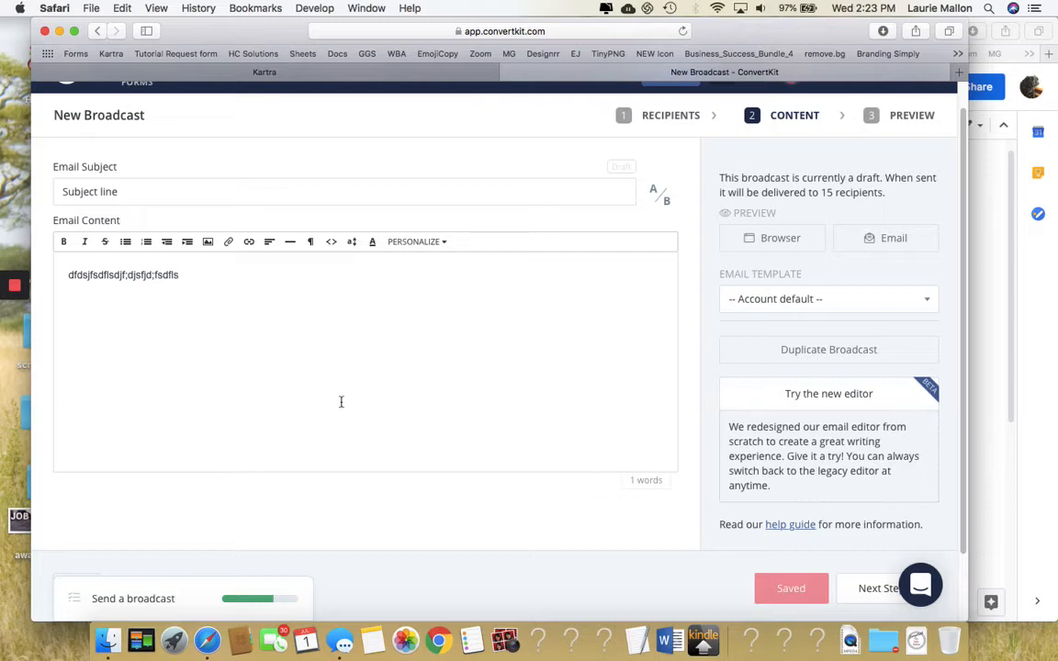
# View the options for inserting a link into the email, then cancel without adding one
pyautogui.click(250, 248)
pyautogui.click(260, 264)
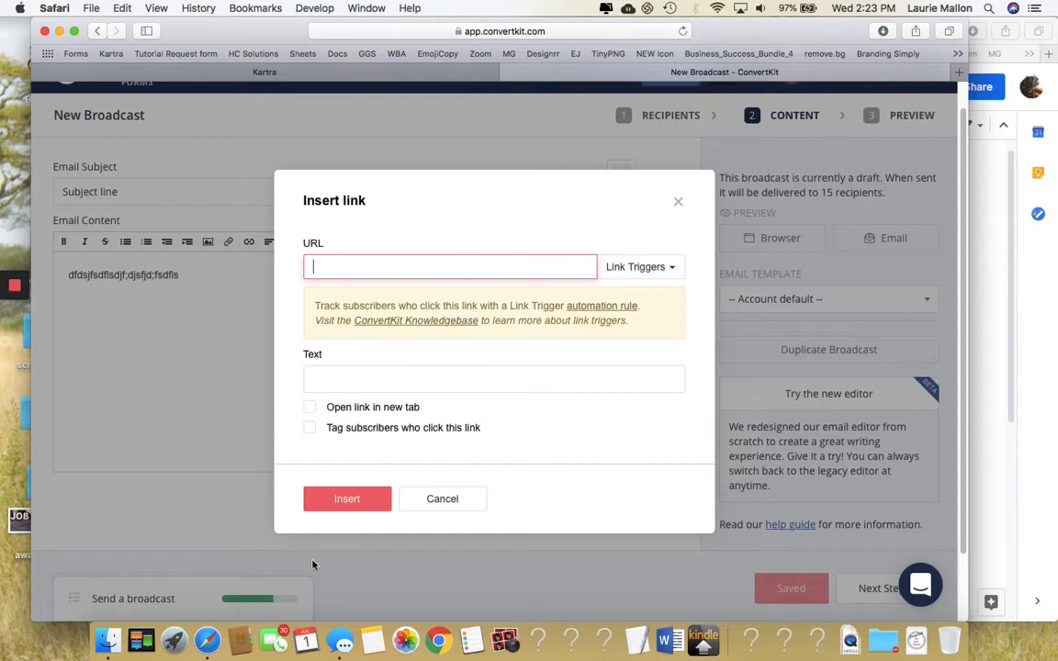
pyautogui.click(437, 501)
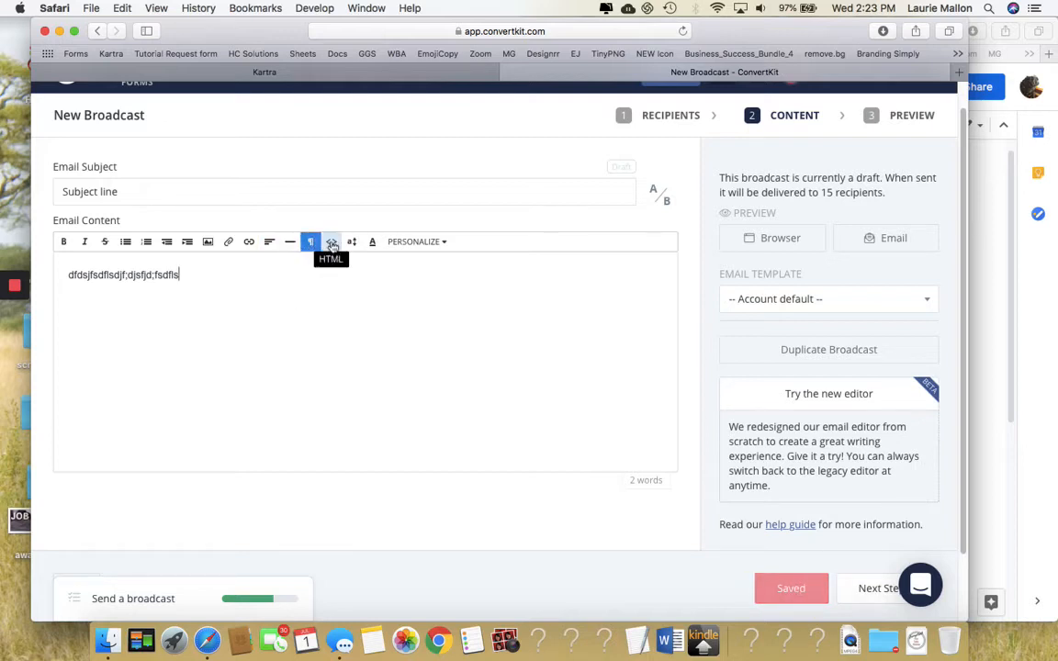
# Insert the subscriber's name field into the email content and replace the placeholder text before it with "Hey"
pyautogui.click(408, 244)
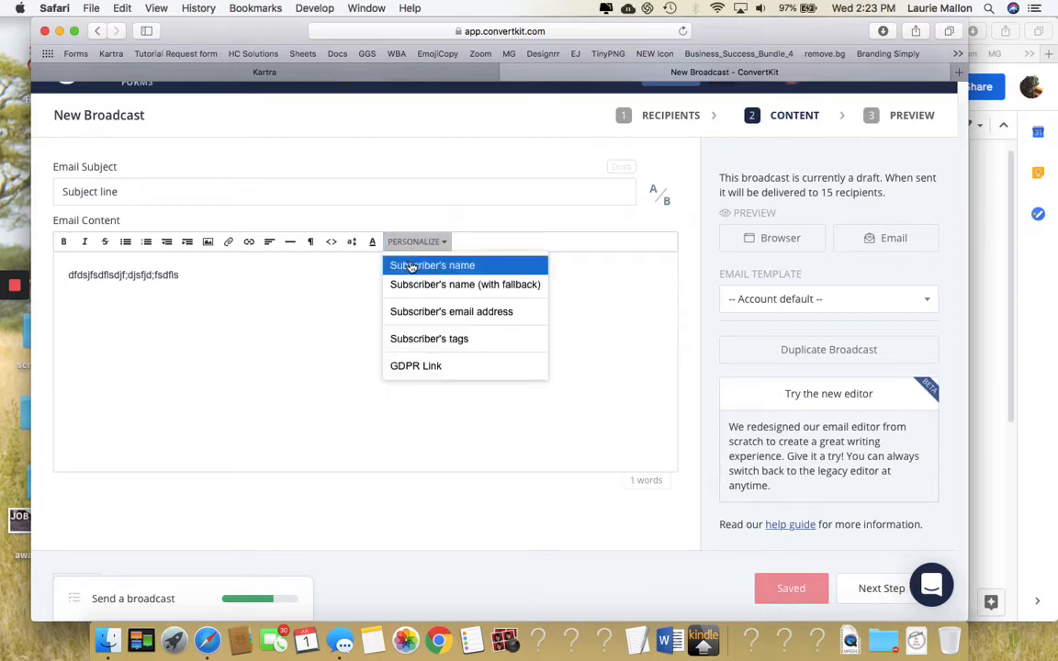
pyautogui.click(411, 266)
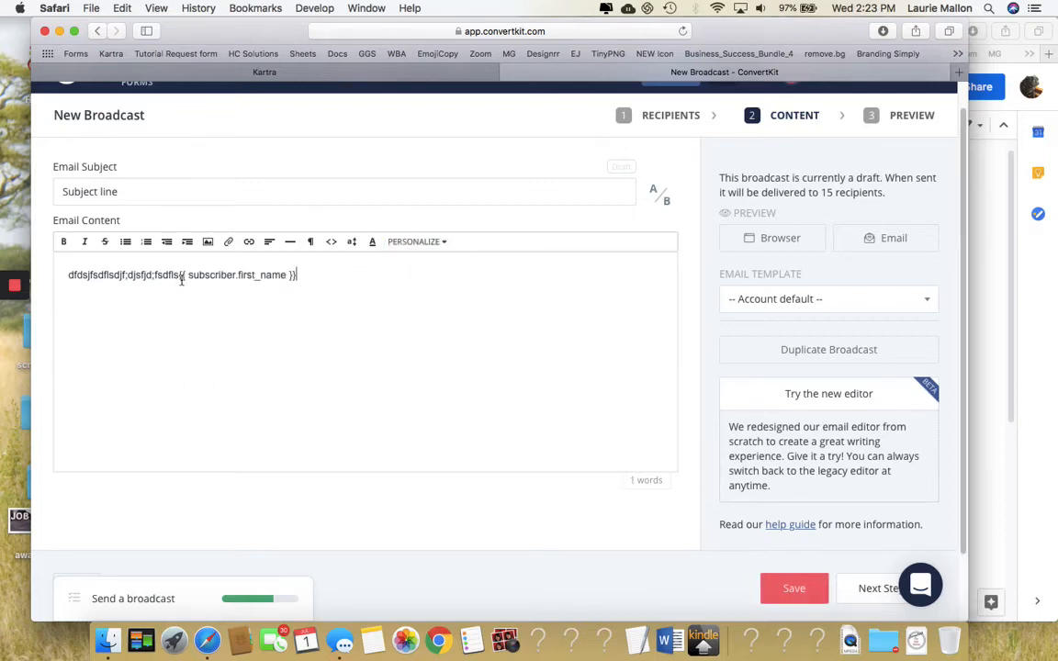
pyautogui.moveTo(182, 276); pyautogui.dragTo(4, 273)
pyautogui.write('Hey')
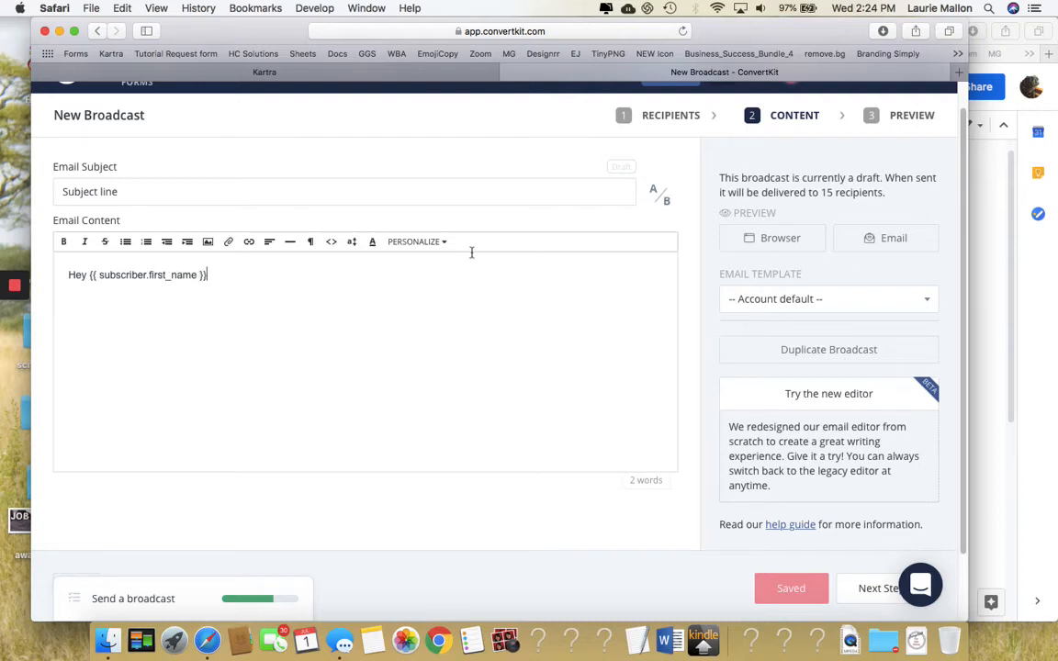
# Insert the subscriber's name with fallback personalization after the existing greeting in the email content
pyautogui.click(443, 242)
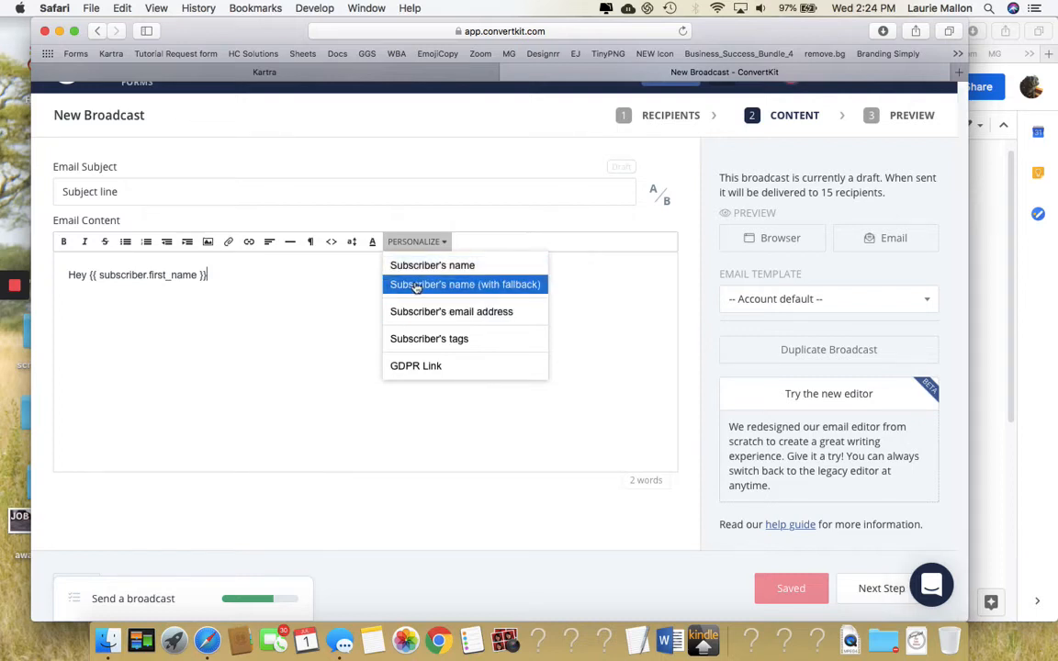
pyautogui.click(415, 286)
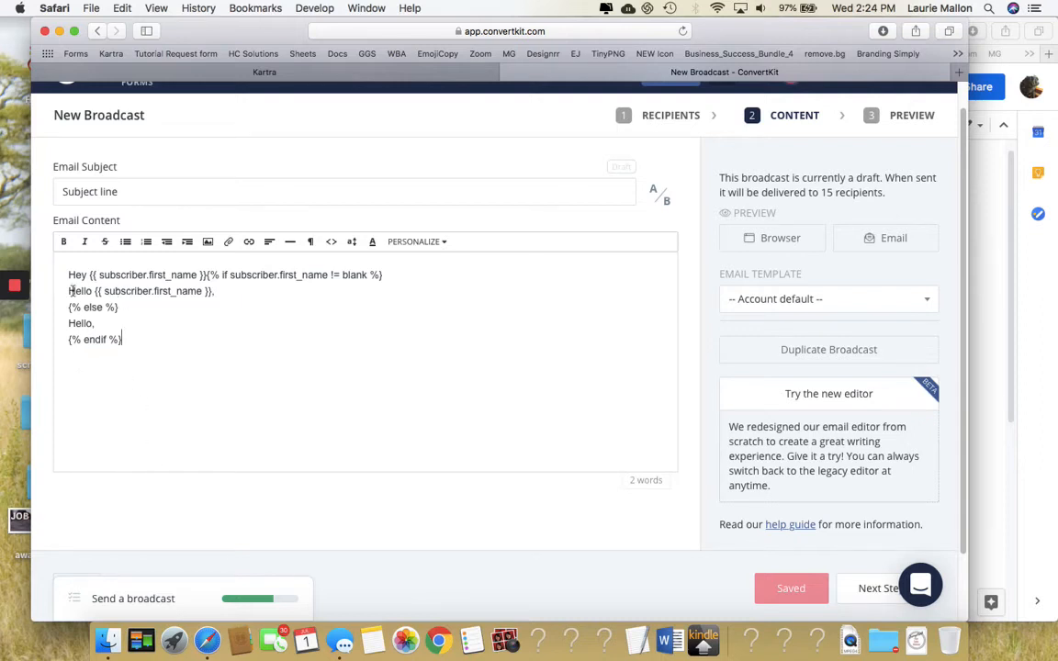
pyautogui.click(438, 243)
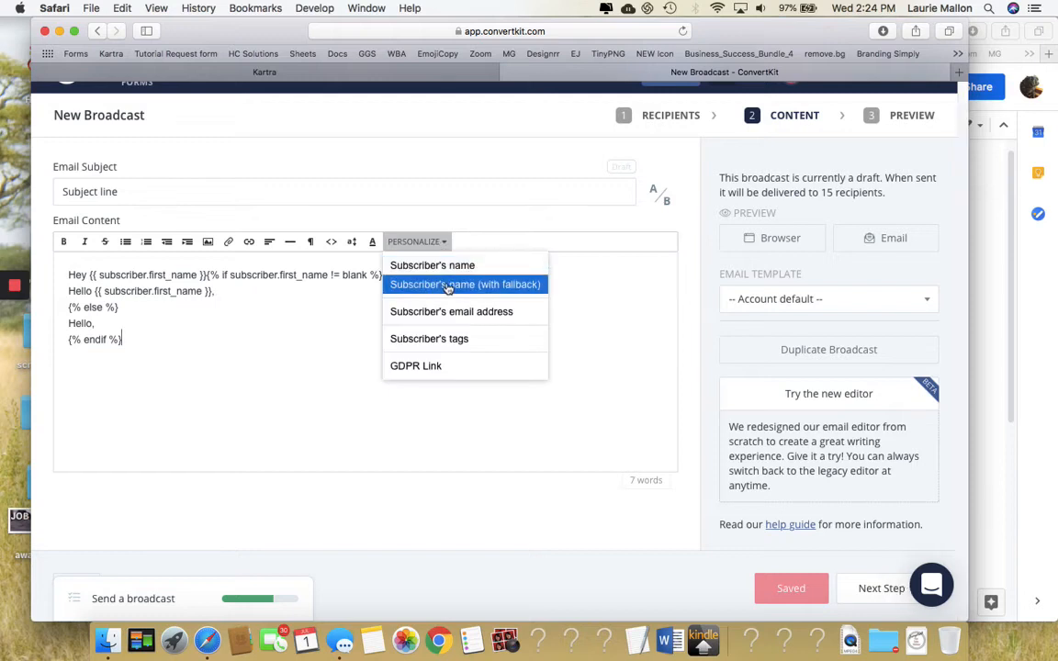
pyautogui.click(192, 375)
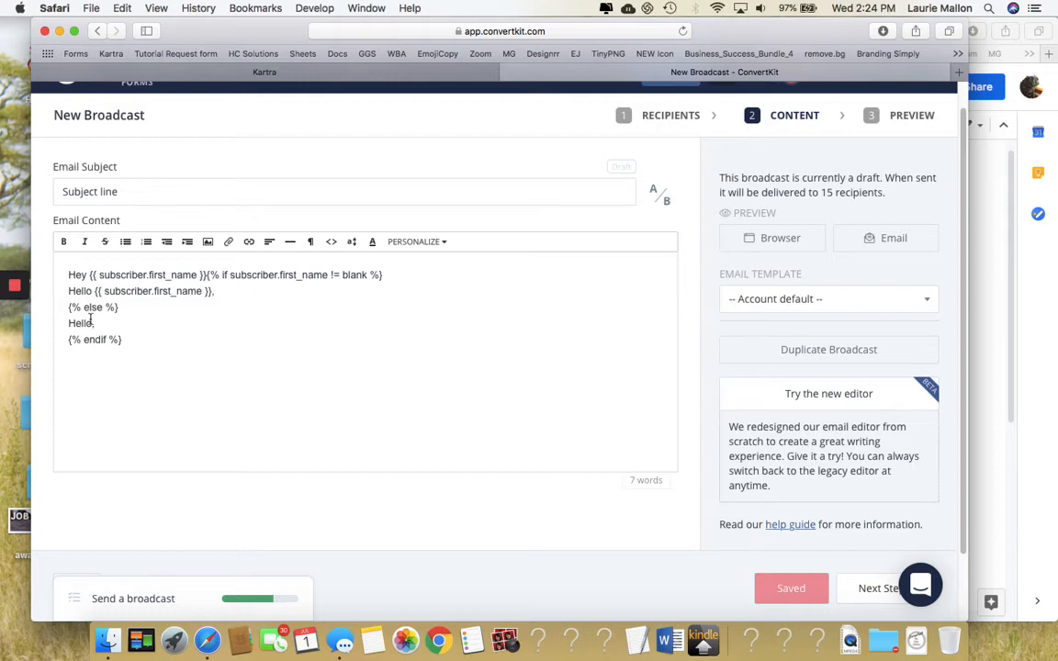
# Add a second subject line for an A/B test, then remove it from the broadcast
pyautogui.click(662, 198)
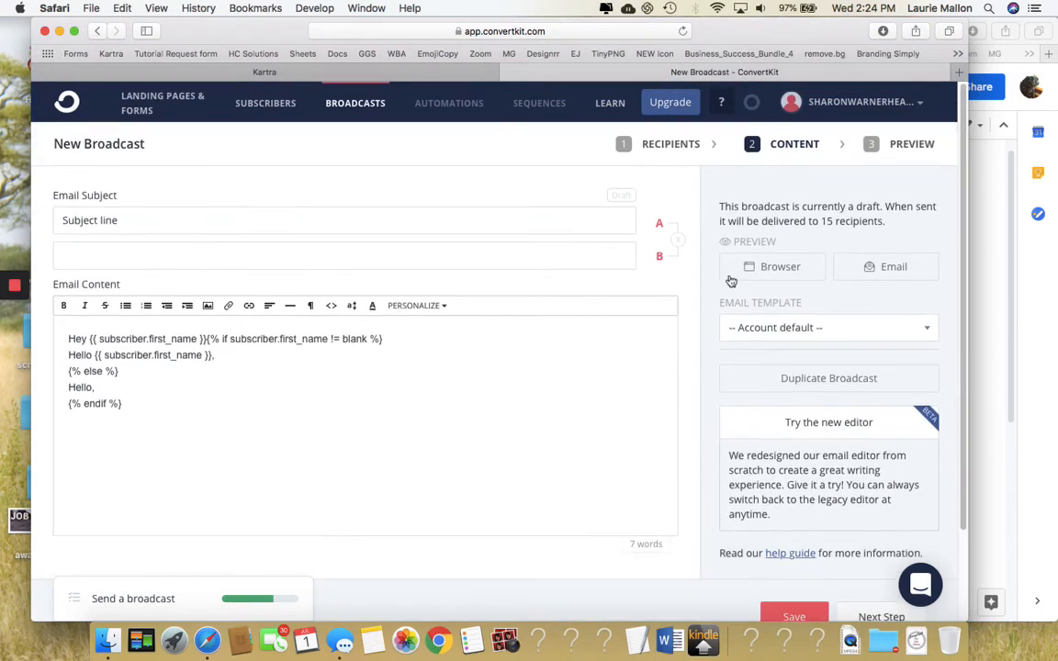
pyautogui.click(680, 241)
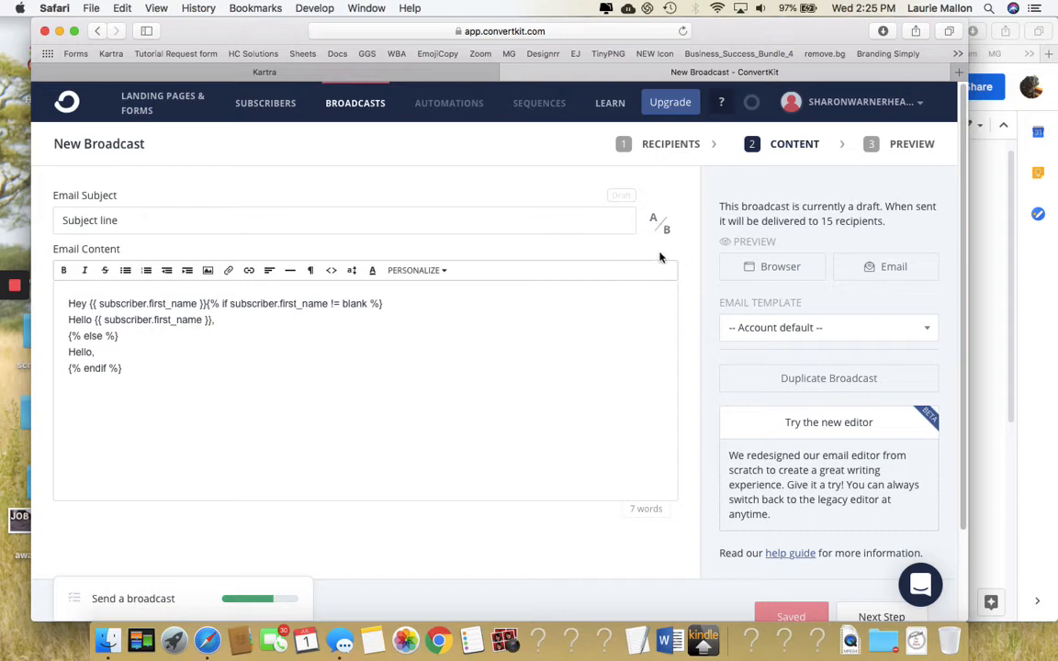
pyautogui.scroll(-3, 659, 258)
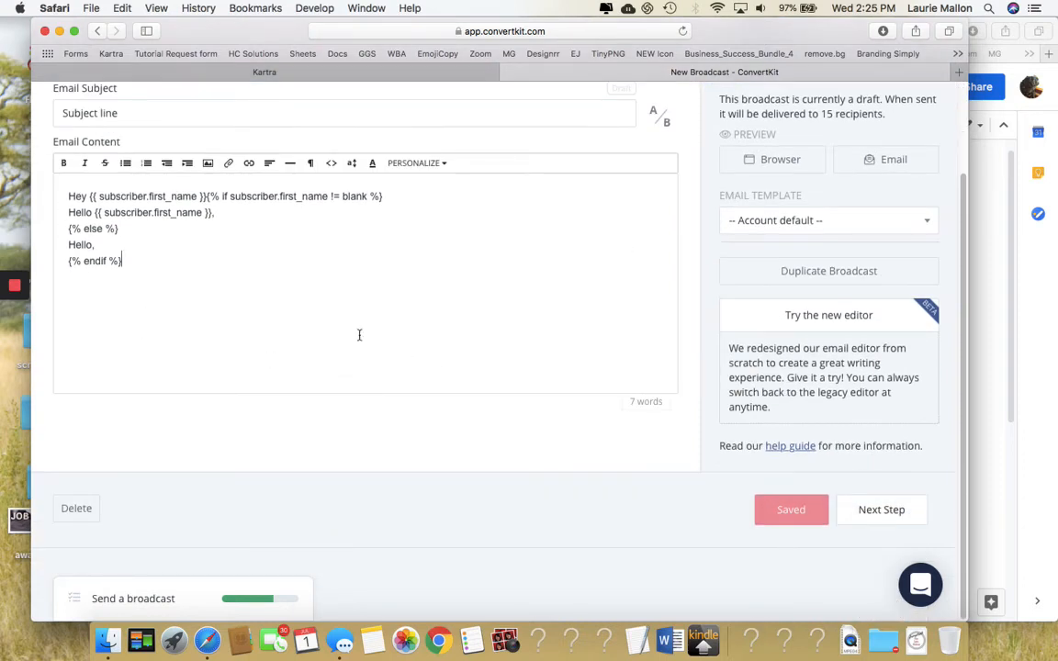
pyautogui.scroll(3, 789, 177)
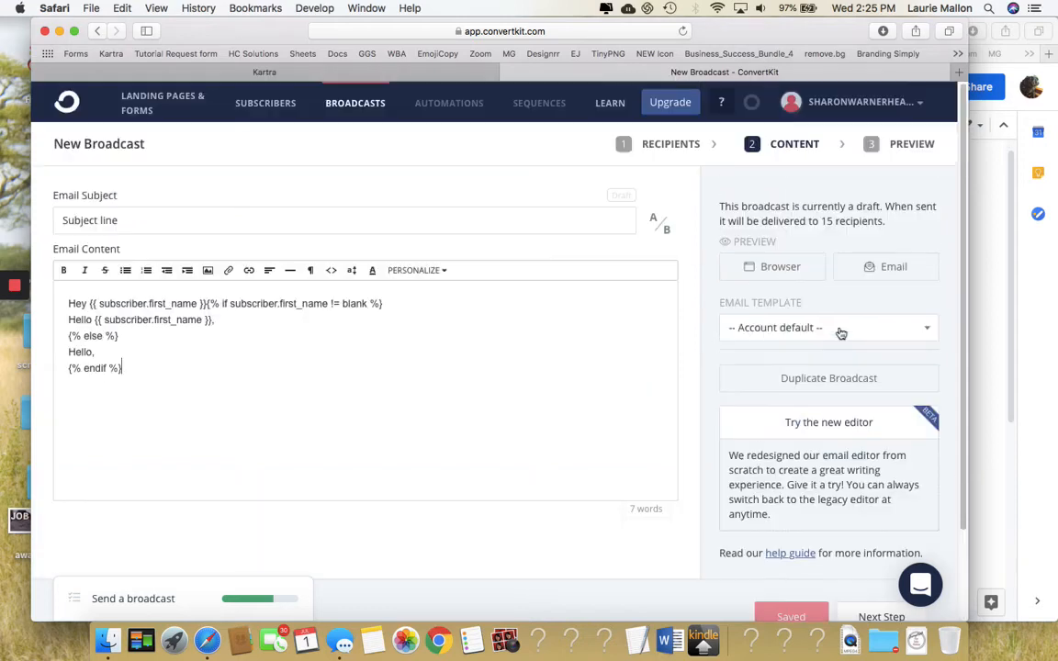
# Preview the email in a browser window, close it, and open the option for sending a preview email
pyautogui.click(792, 274)
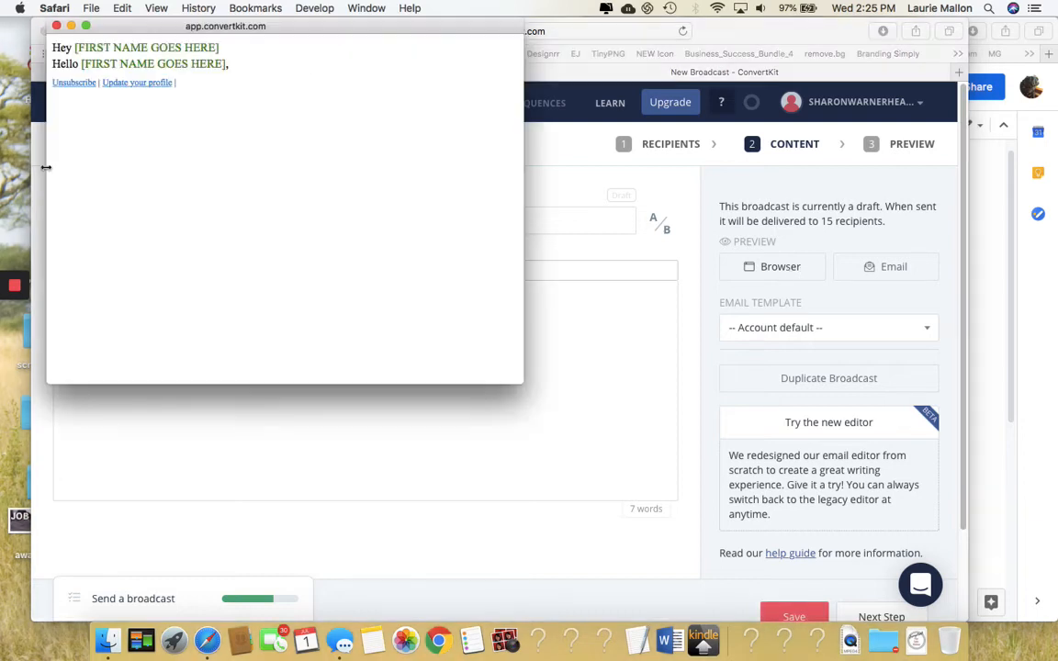
pyautogui.click(56, 25)
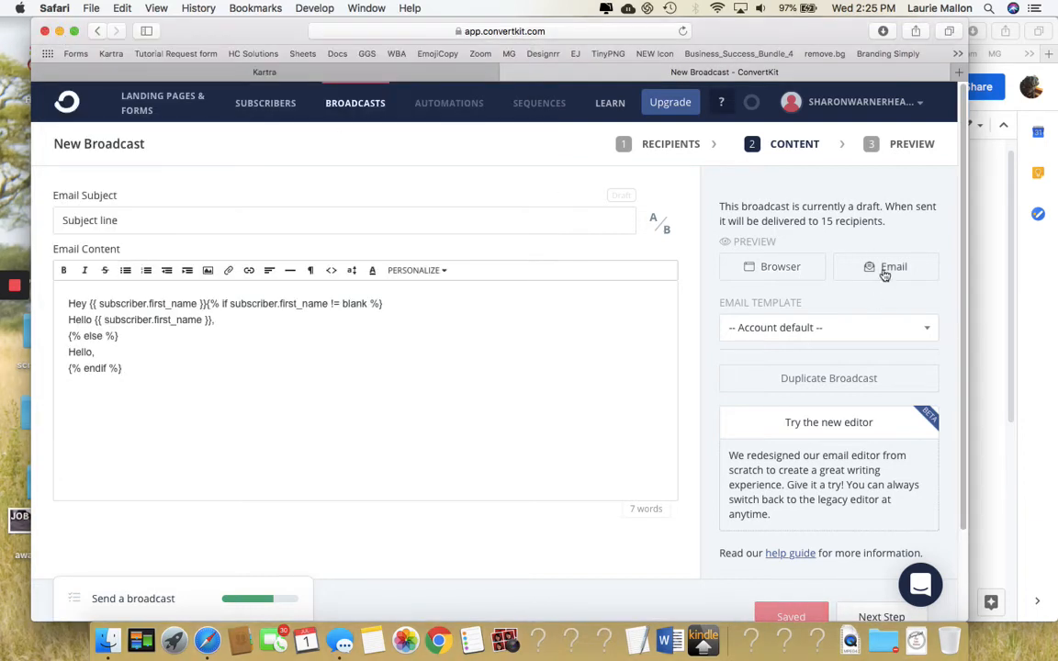
pyautogui.click(885, 271)
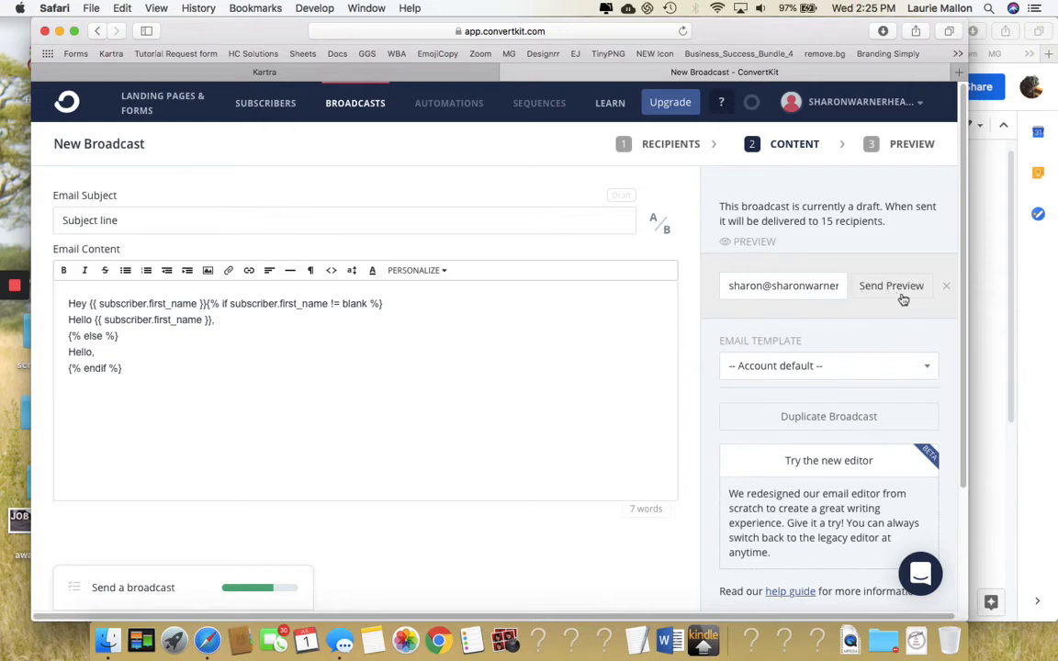
# View the available email templates, then close the list without choosing another one
pyautogui.scroll(-5, 812, 275)
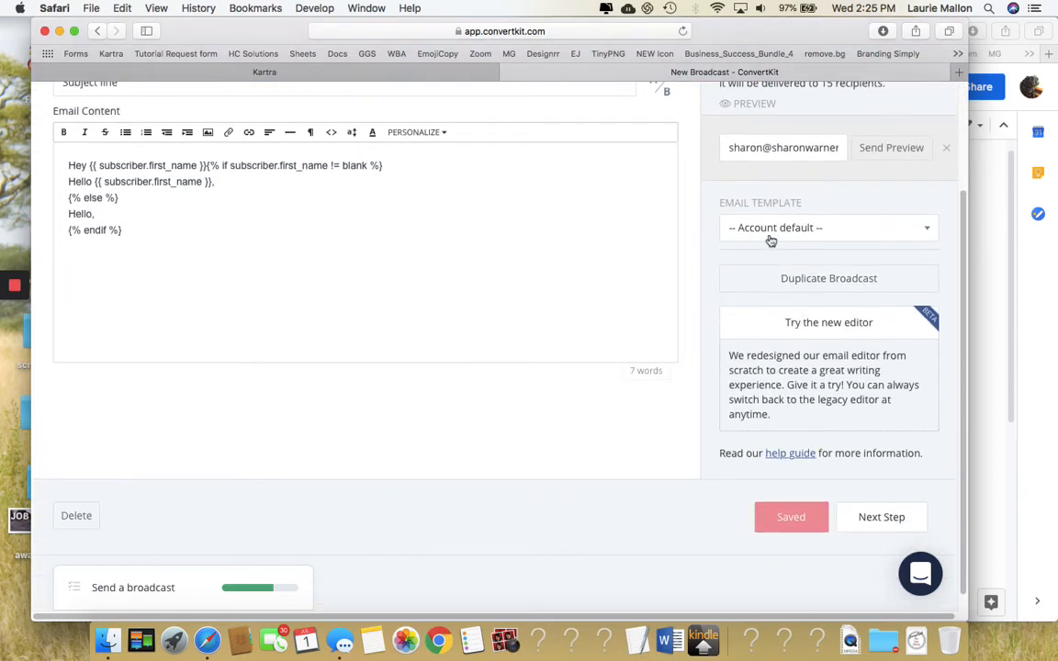
pyautogui.click(768, 232)
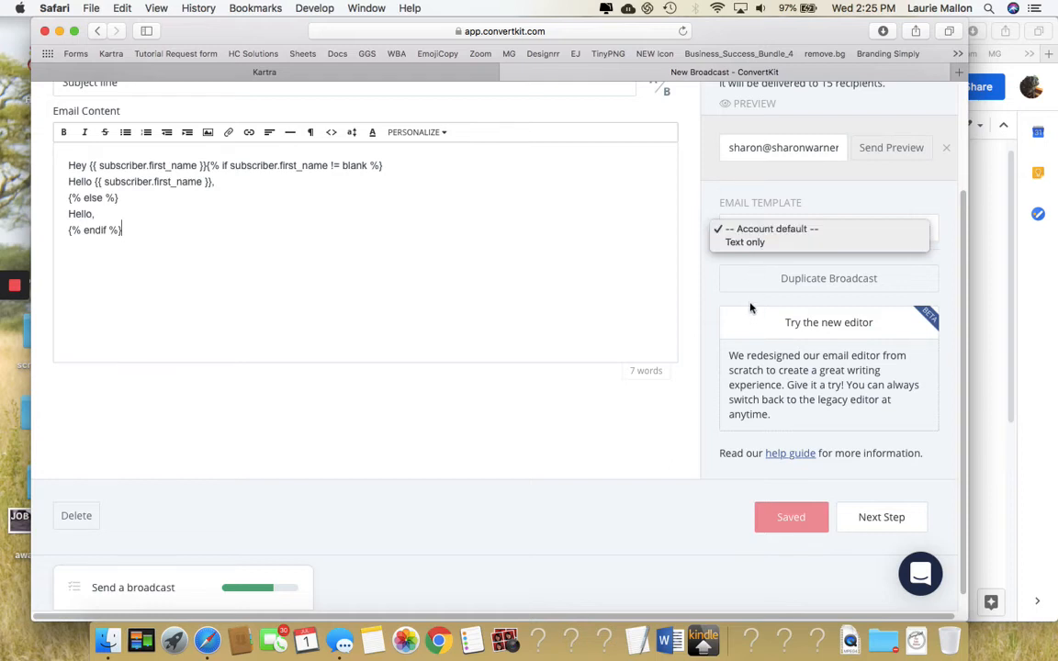
pyautogui.click(713, 298)
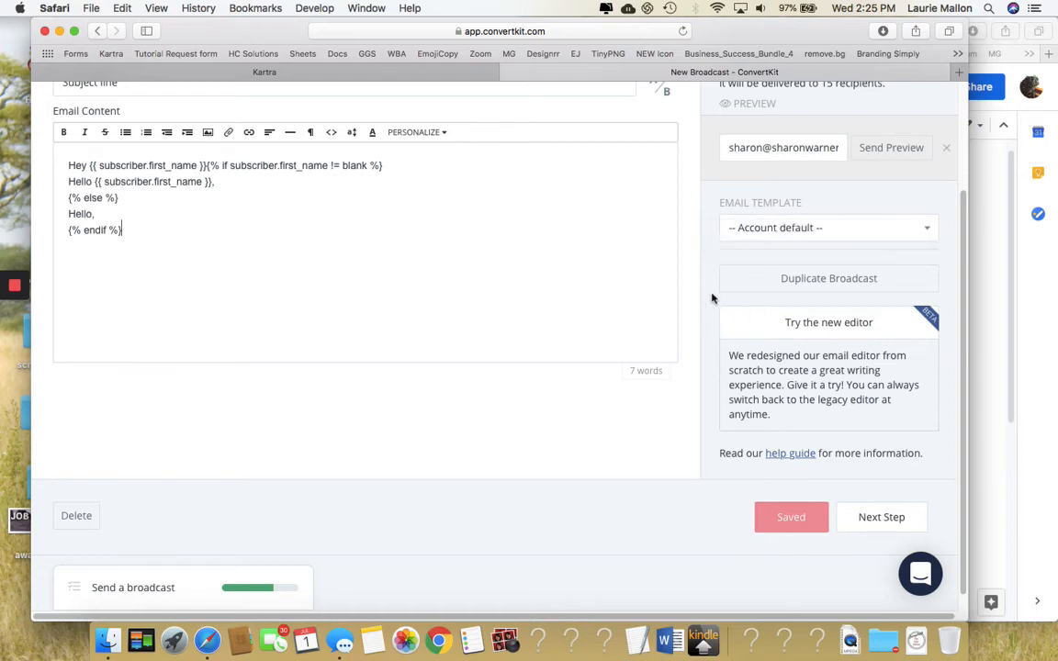
# Duplicate the broadcast, then open the second "Subject line" draft and continue past its recipients to the content
pyautogui.click(805, 276)
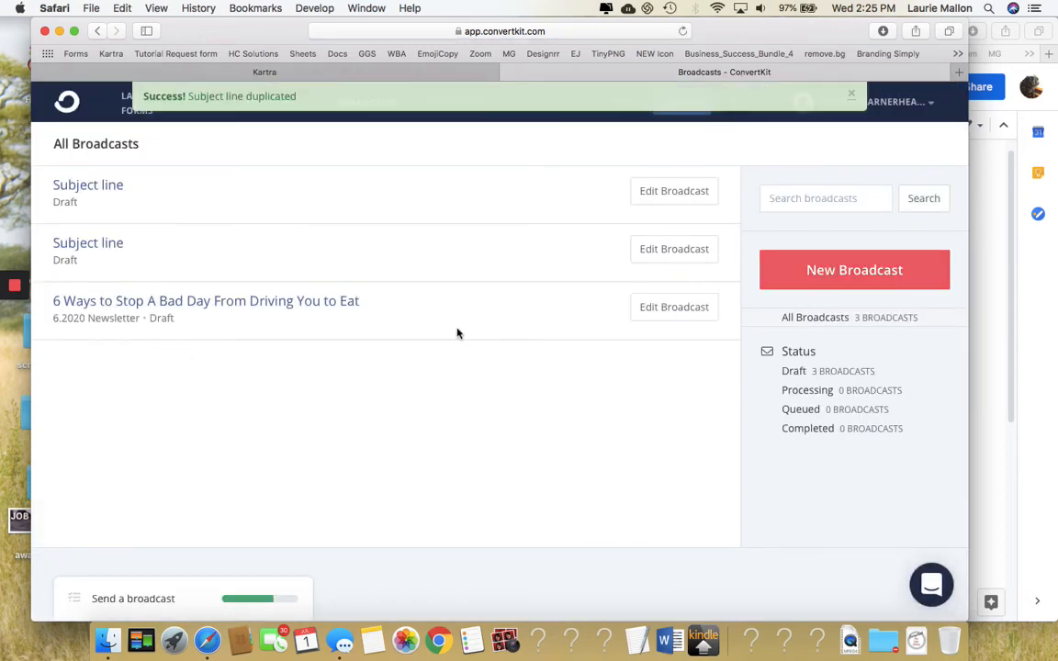
pyautogui.click(84, 250)
pyautogui.scroll(-3, 777, 414)
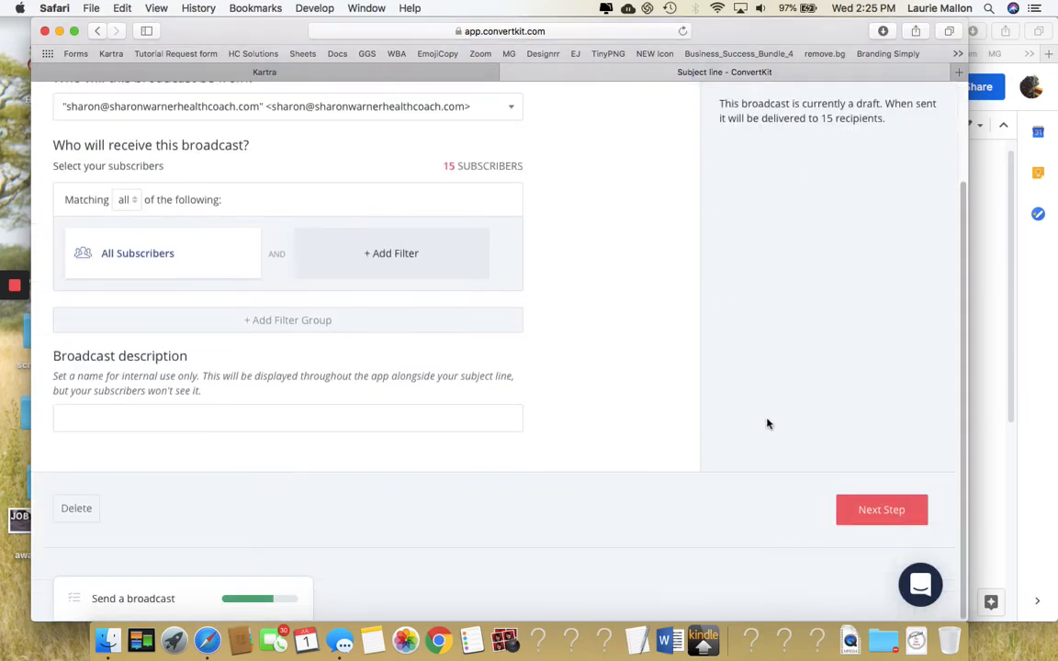
pyautogui.click(876, 513)
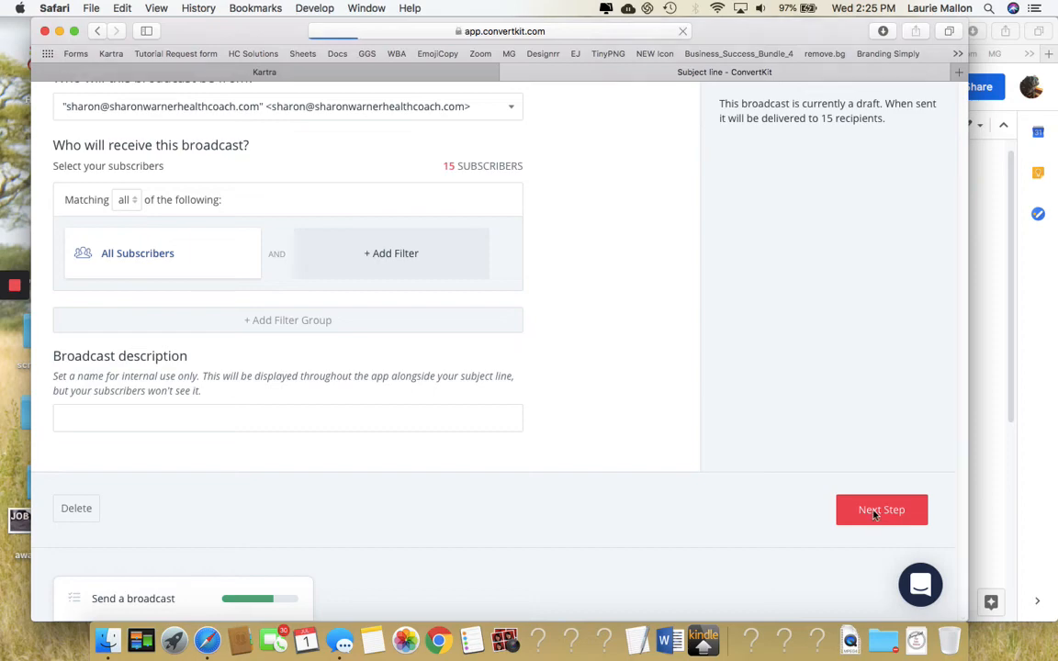
# Review the draft's subject and email content, then continue to the broadcast preview
pyautogui.scroll(-3, 822, 413)
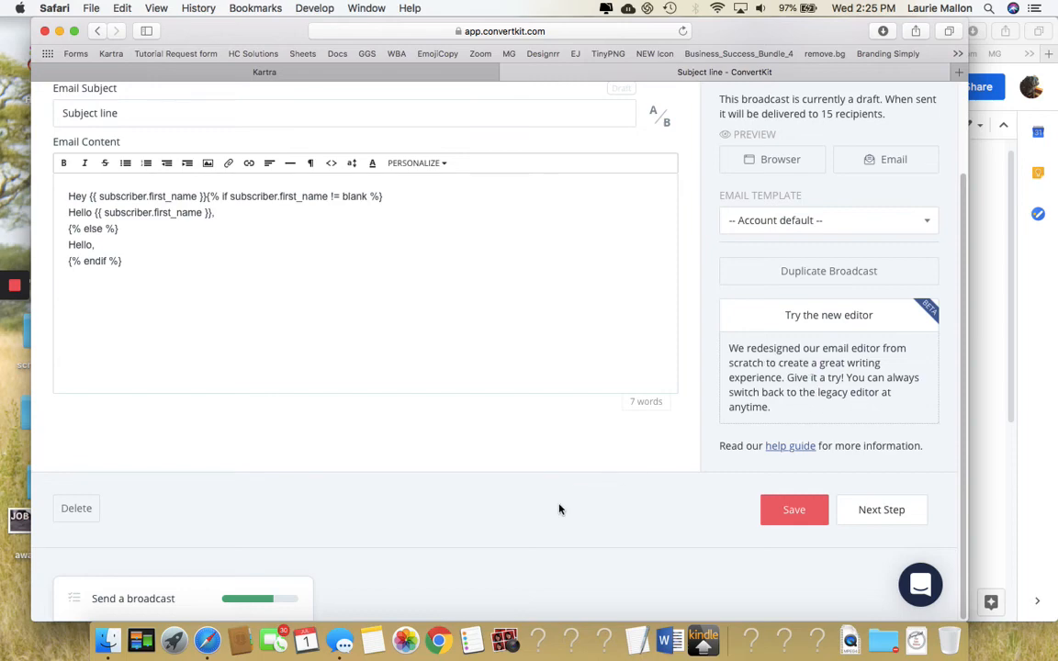
pyautogui.scroll(3, 812, 448)
pyautogui.scroll(-3, 818, 449)
pyautogui.click(890, 516)
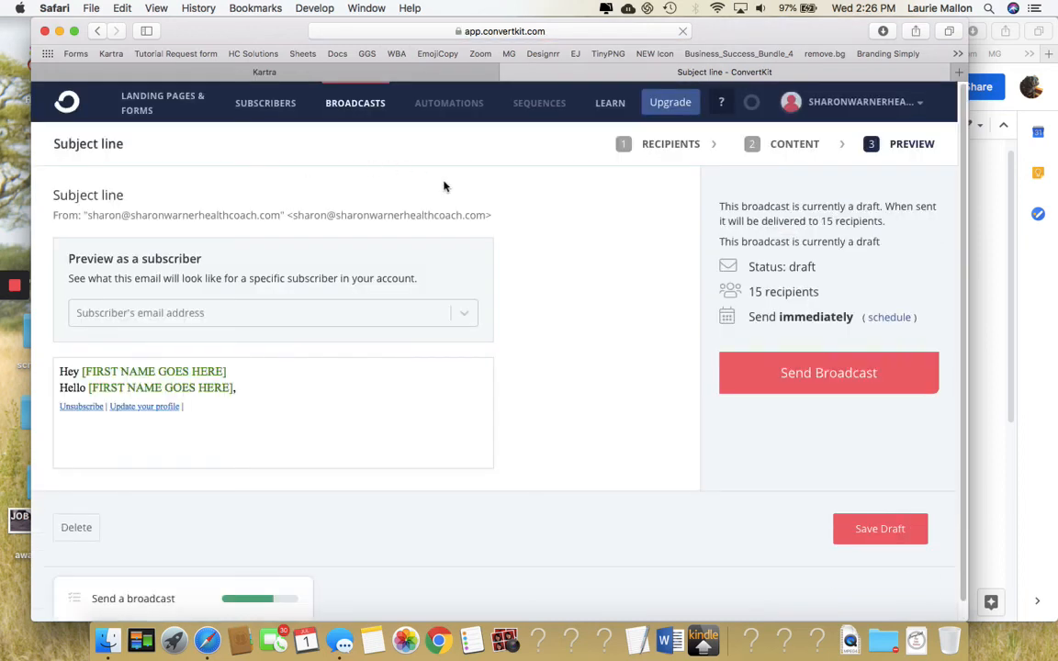
# View the subscriber choices for previewing the email as a specific subscriber
pyautogui.click(190, 315)
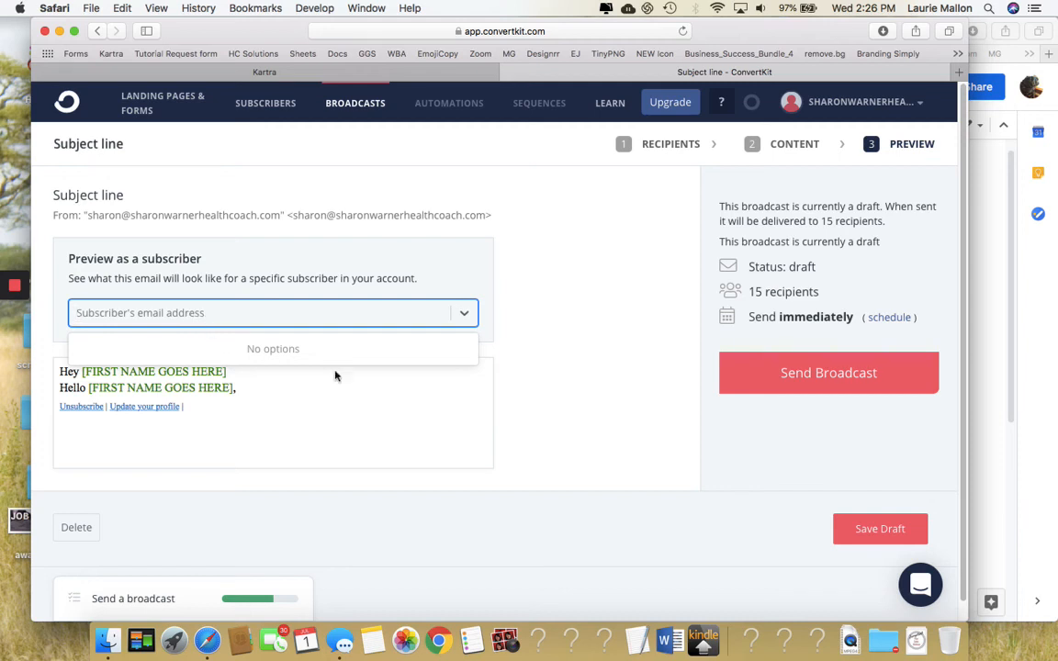
pyautogui.scroll(-1, 394, 421)
pyautogui.scroll(1, 654, 427)
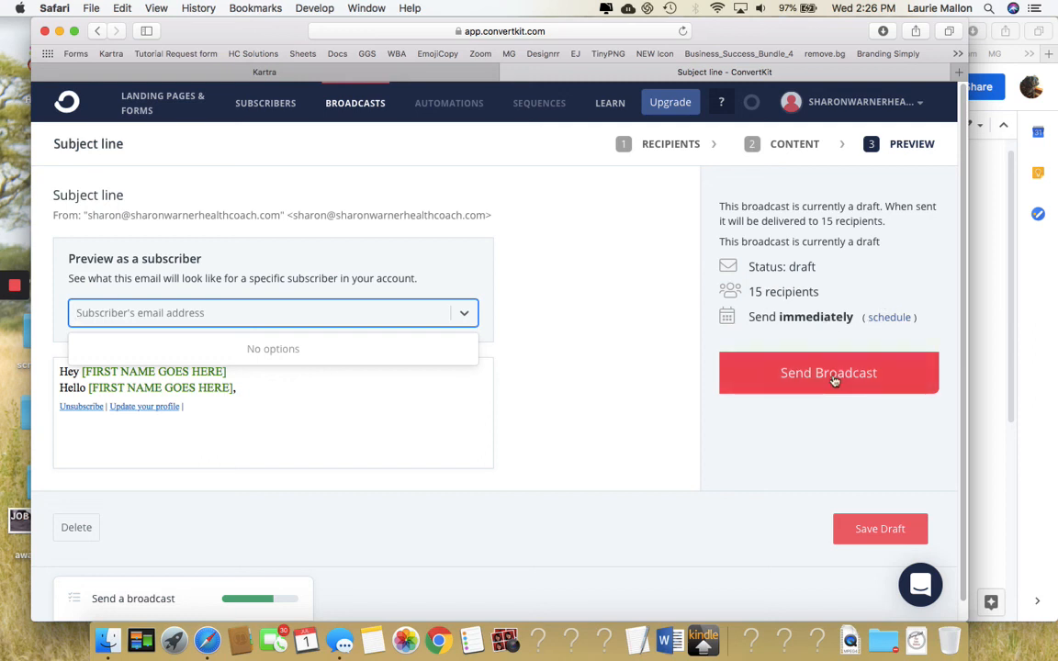
# View the send times available for July 9, 2020 in the broadcast schedule, then close it without choosing one
pyautogui.click(882, 319)
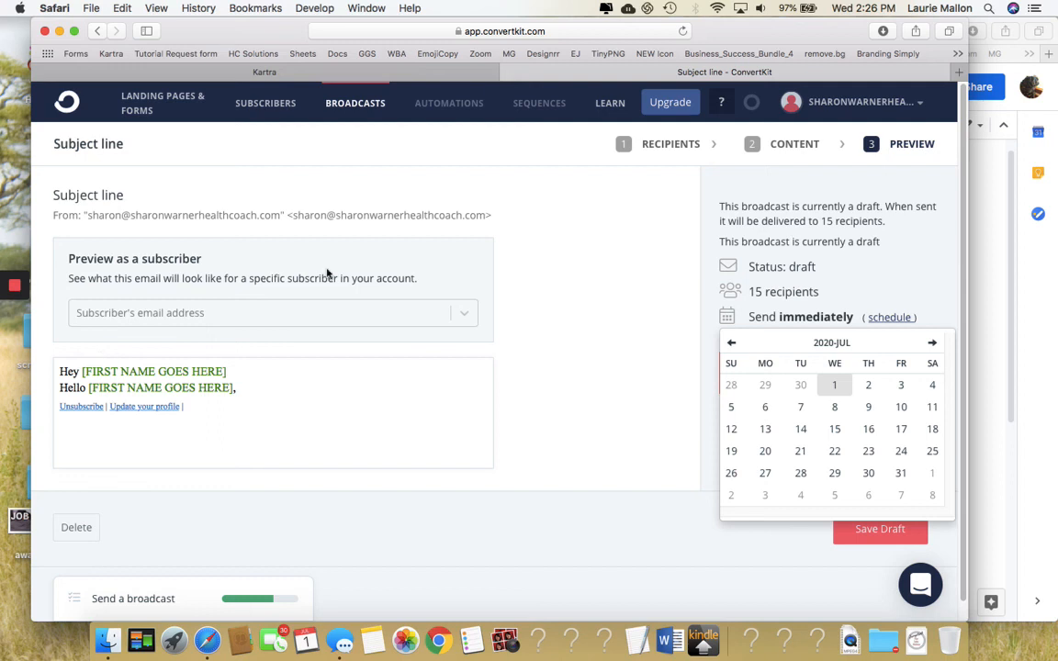
pyautogui.click(869, 409)
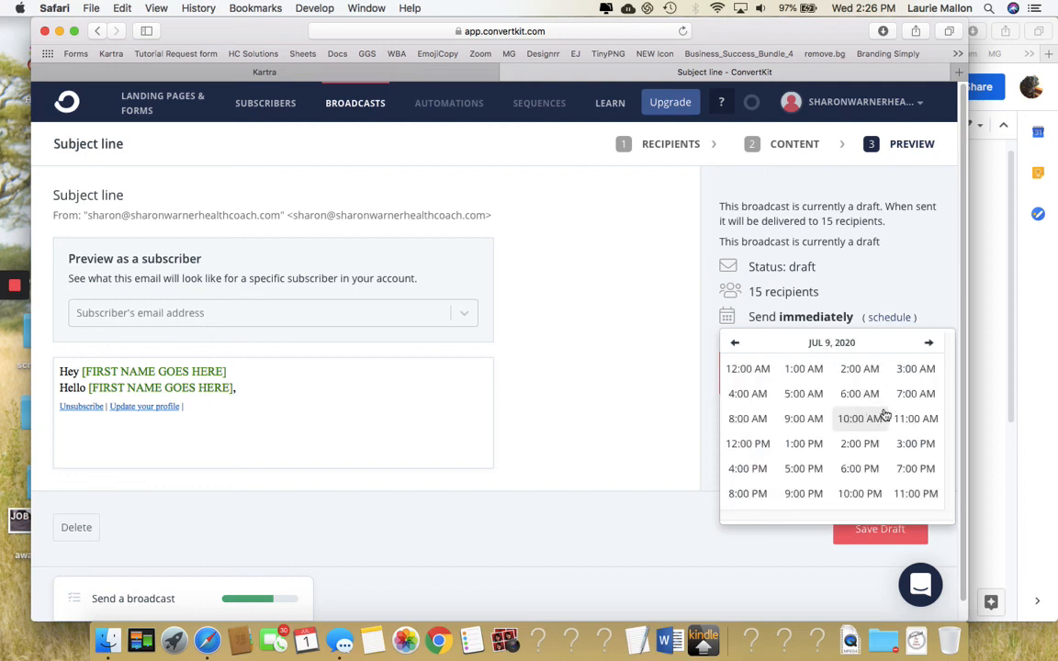
pyautogui.click(560, 553)
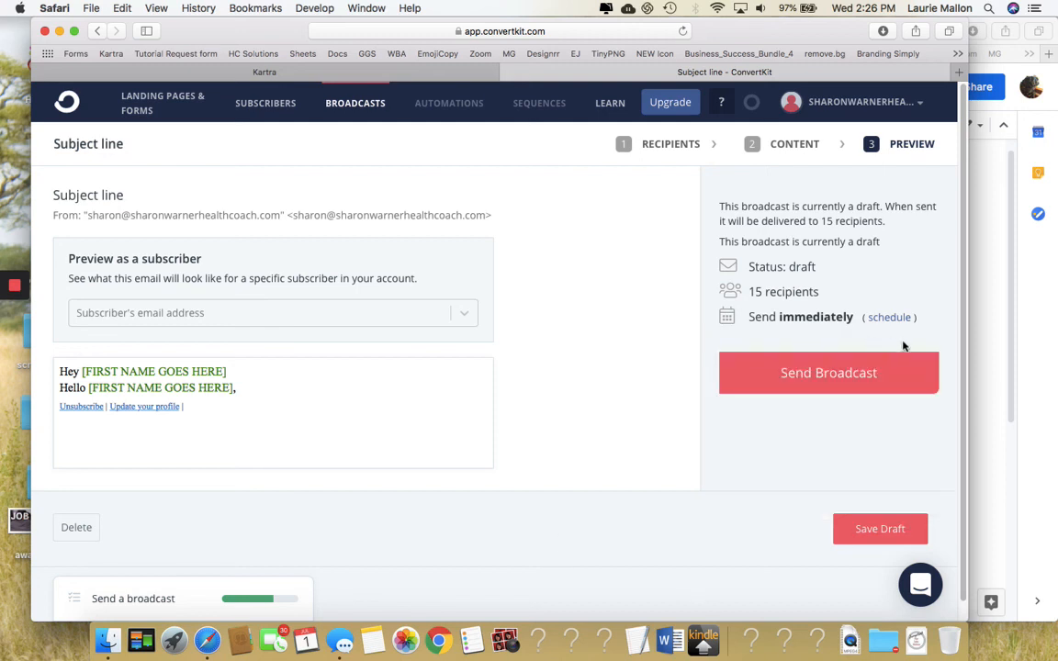
pyautogui.scroll(-1, 687, 448)
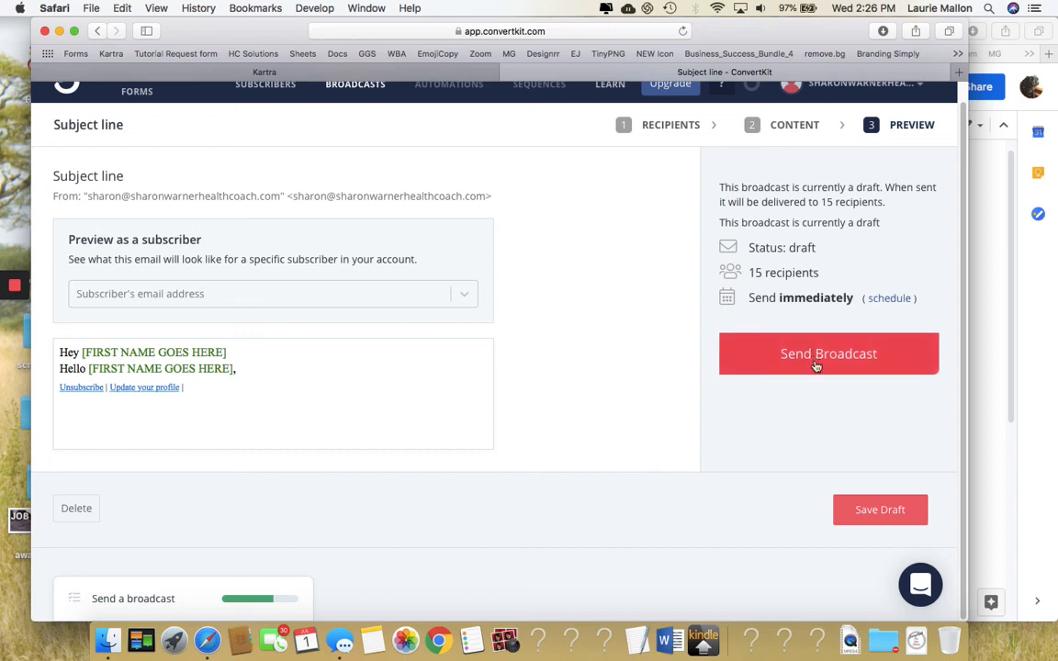
pyautogui.scroll(1, 597, 418)
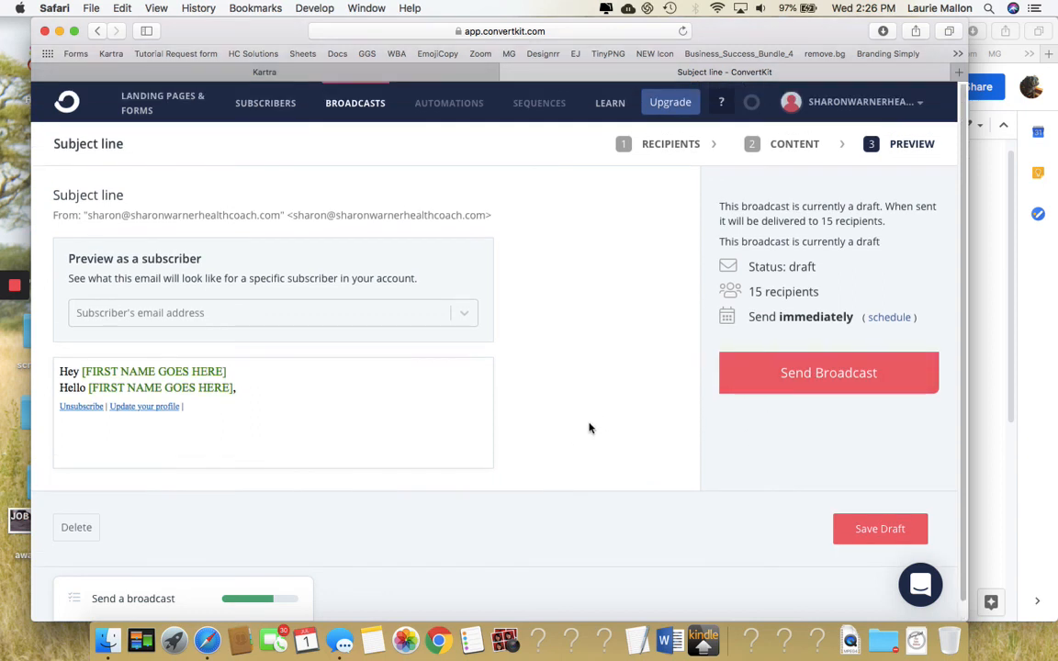